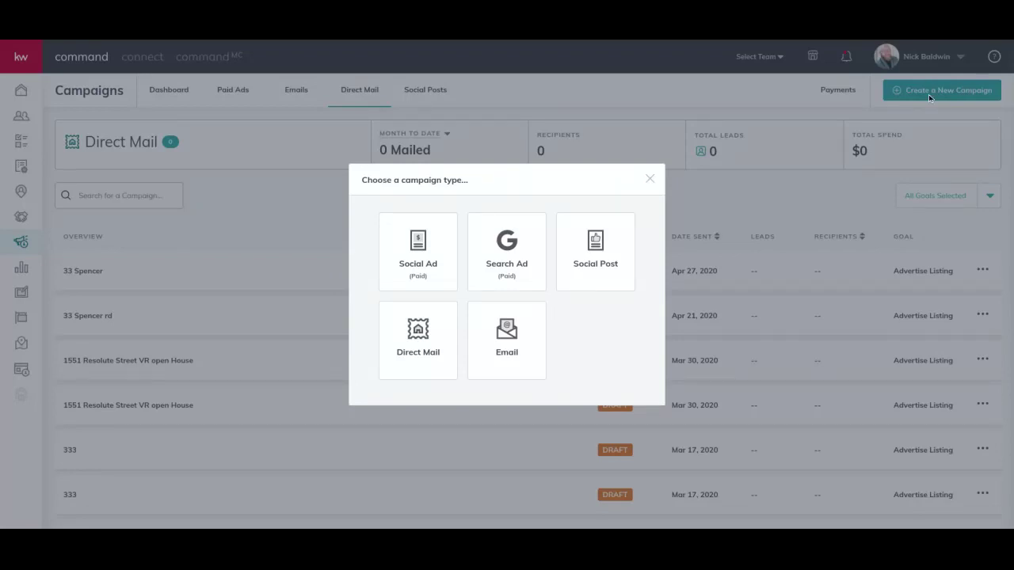
pyautogui.click(412, 339)
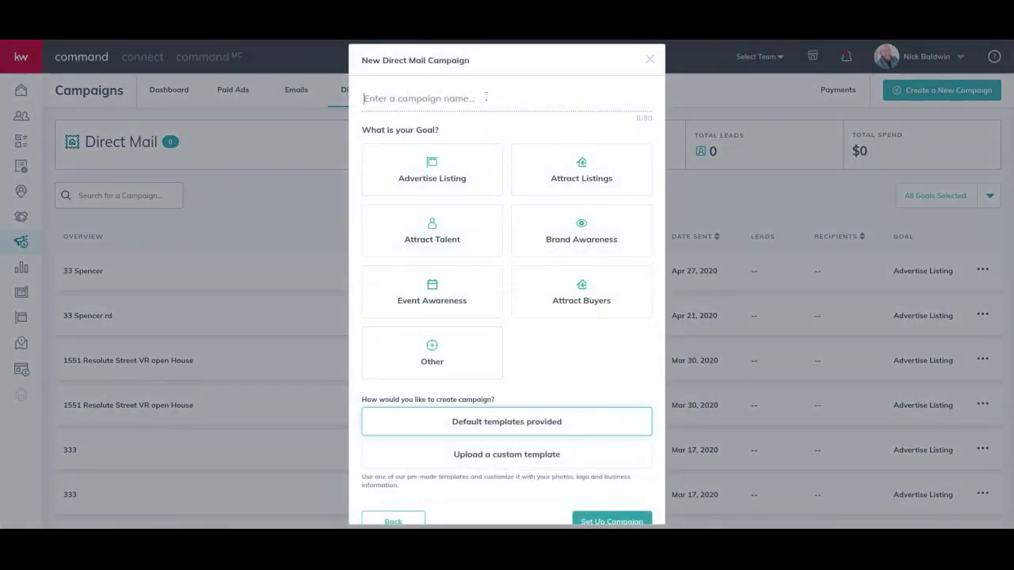
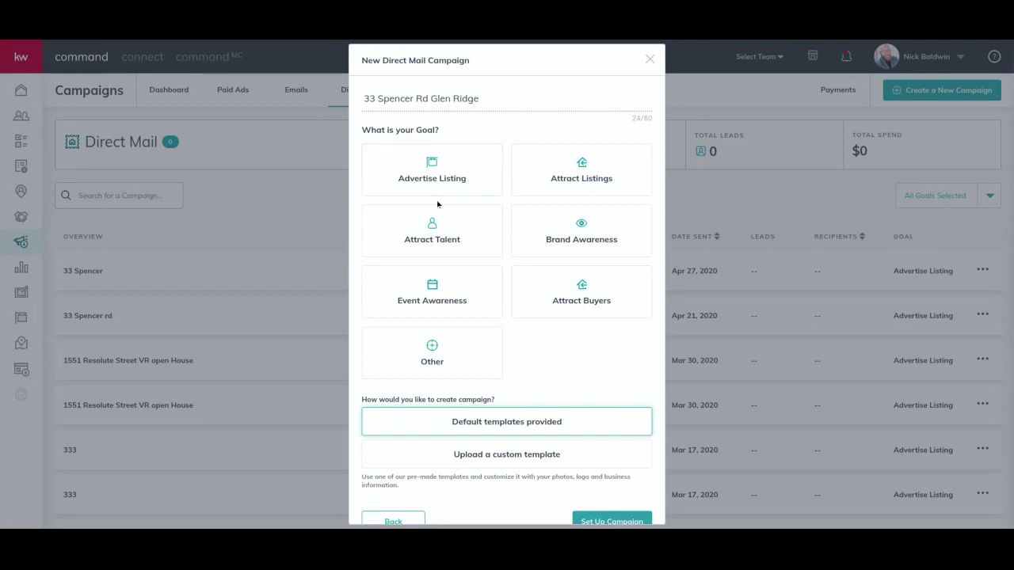
pyautogui.click(464, 169)
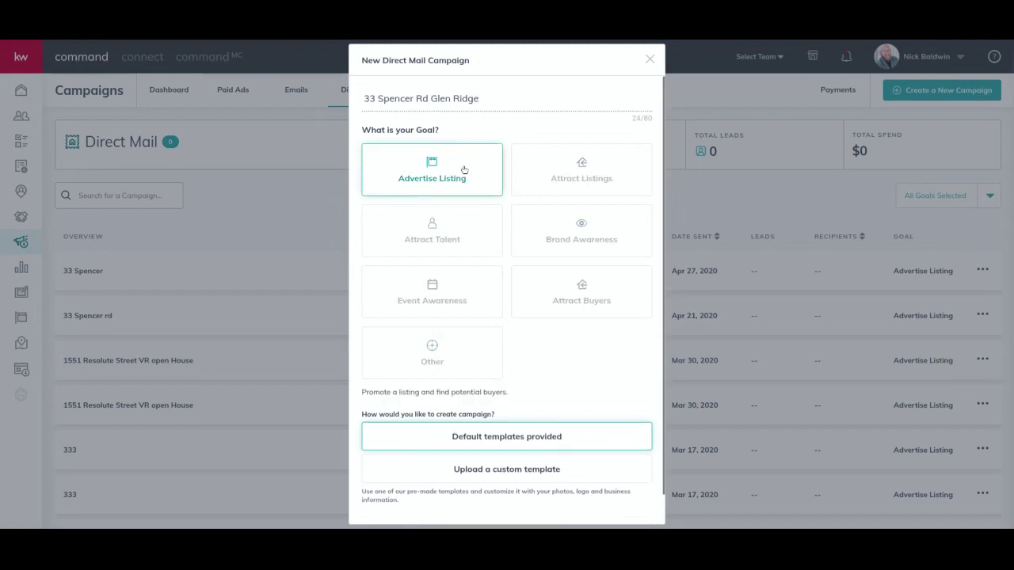
pyautogui.scroll(-1, 539, 399)
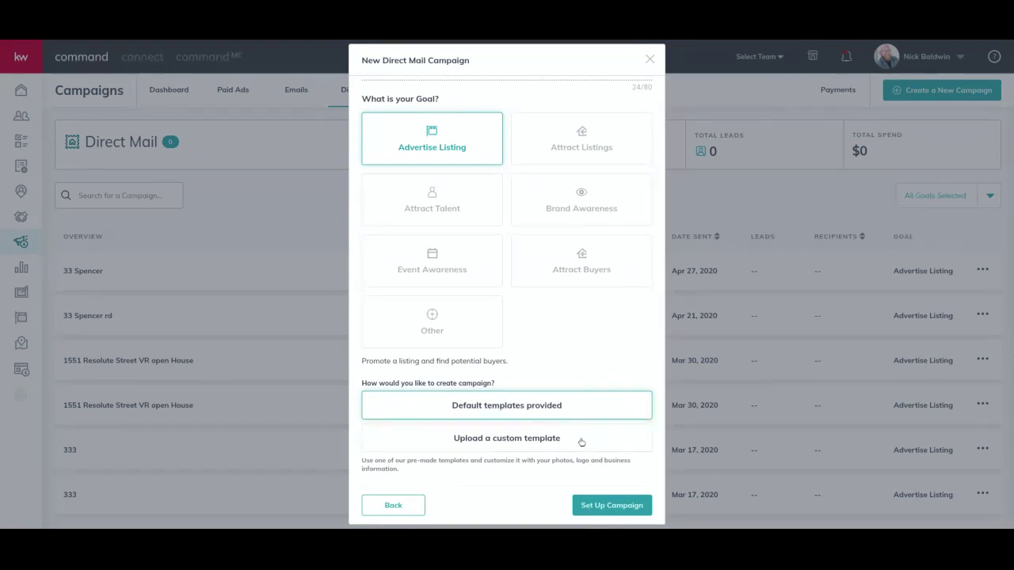
pyautogui.click(608, 507)
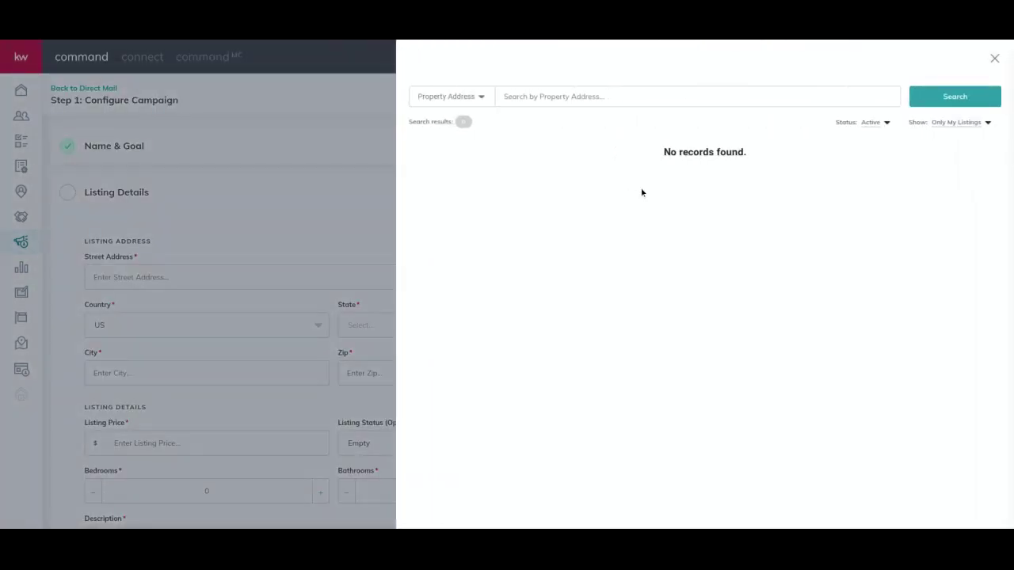
pyautogui.click(945, 125)
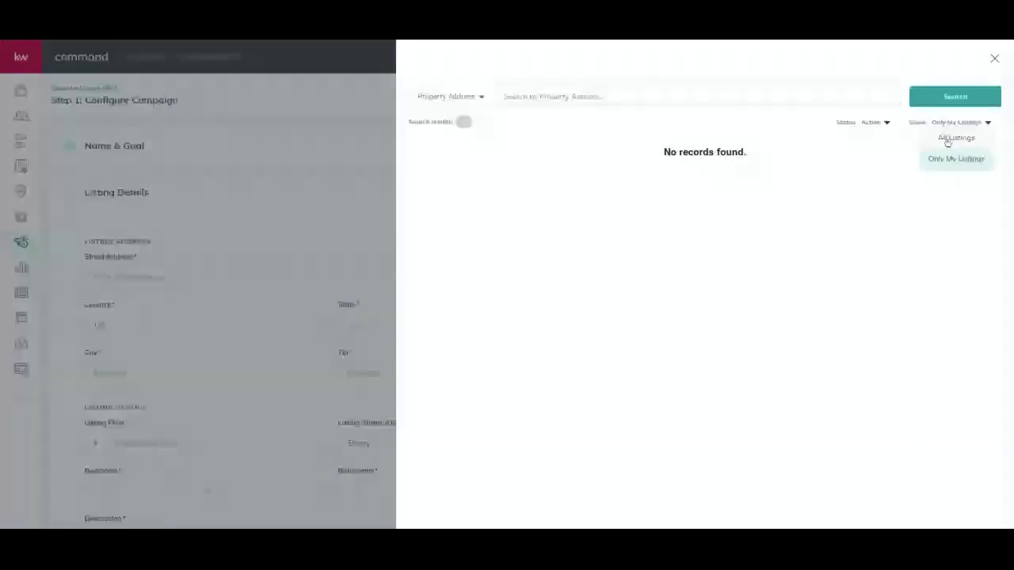
pyautogui.click(948, 144)
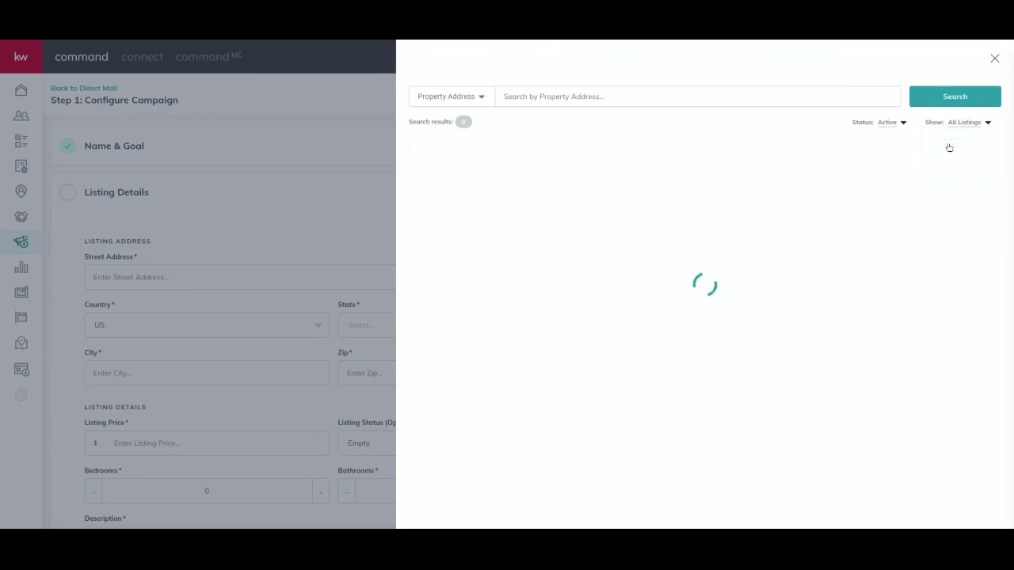
pyautogui.click(753, 96)
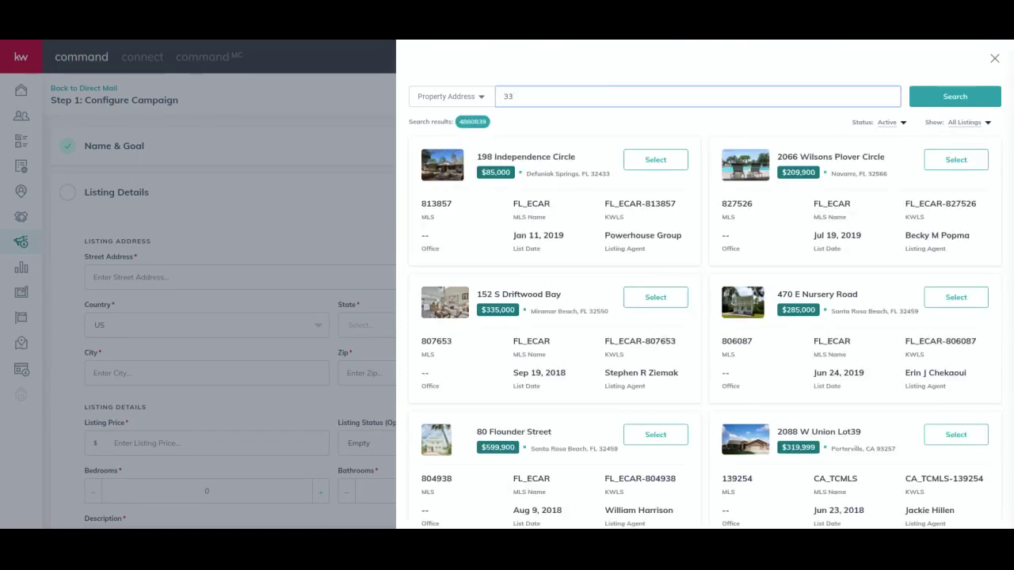
pyautogui.click(955, 96)
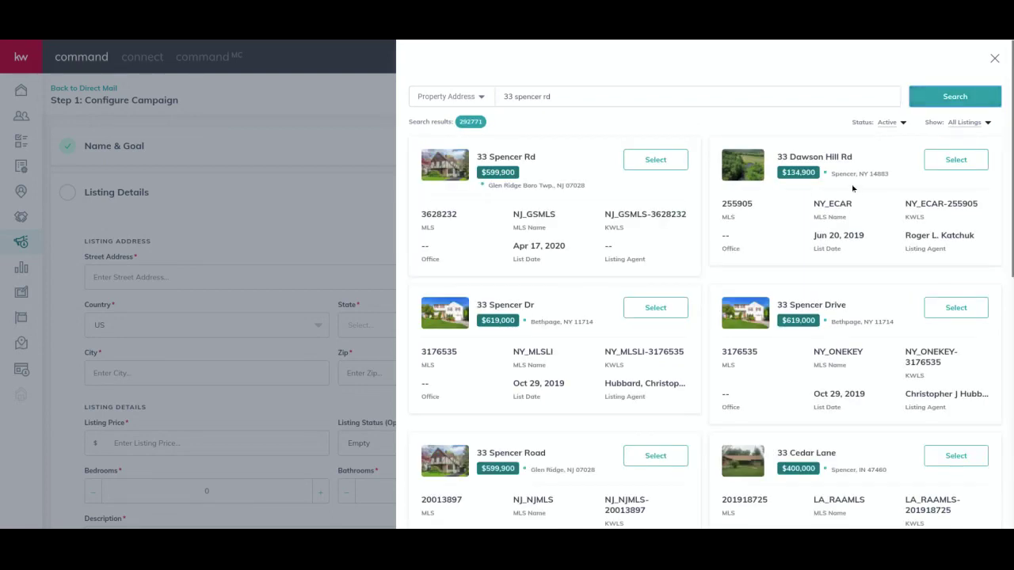
pyautogui.click(668, 165)
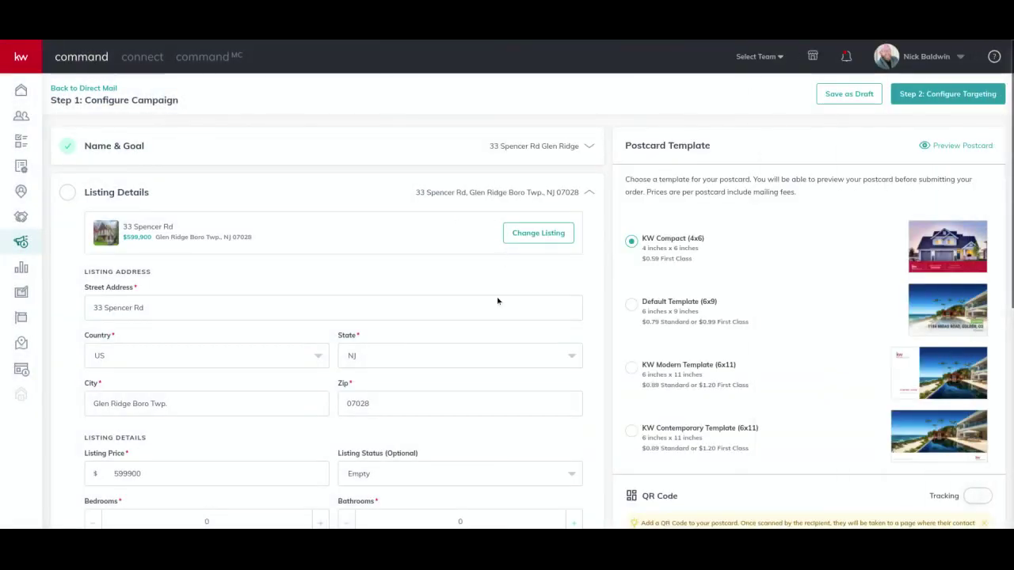
# Set the listing status to JUST LISTED and choose the KW Modern 6x11 postcard template.
pyautogui.scroll(-1, 418, 281)
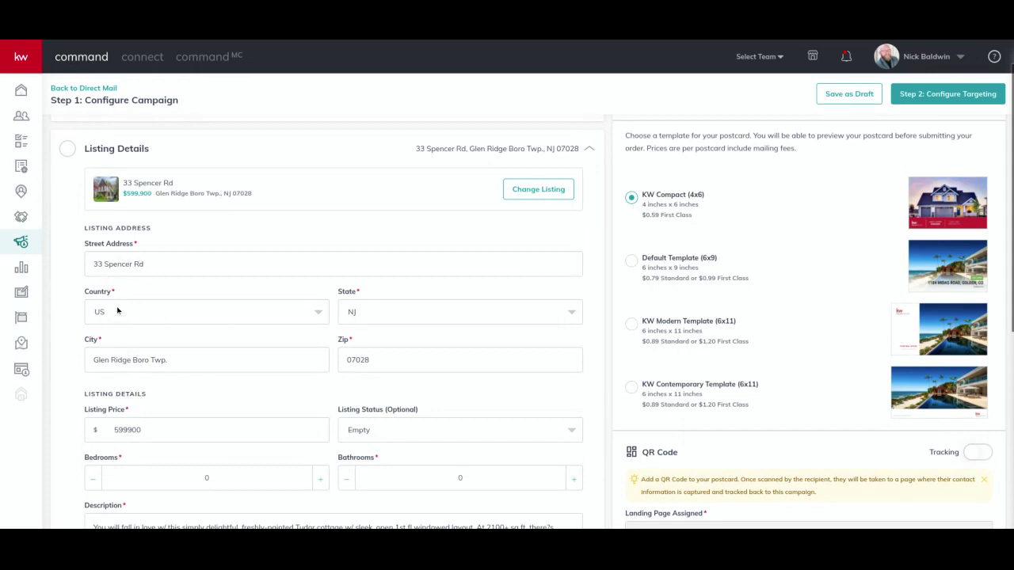
pyautogui.scroll(-1, 392, 430)
pyautogui.click(385, 388)
pyautogui.click(375, 433)
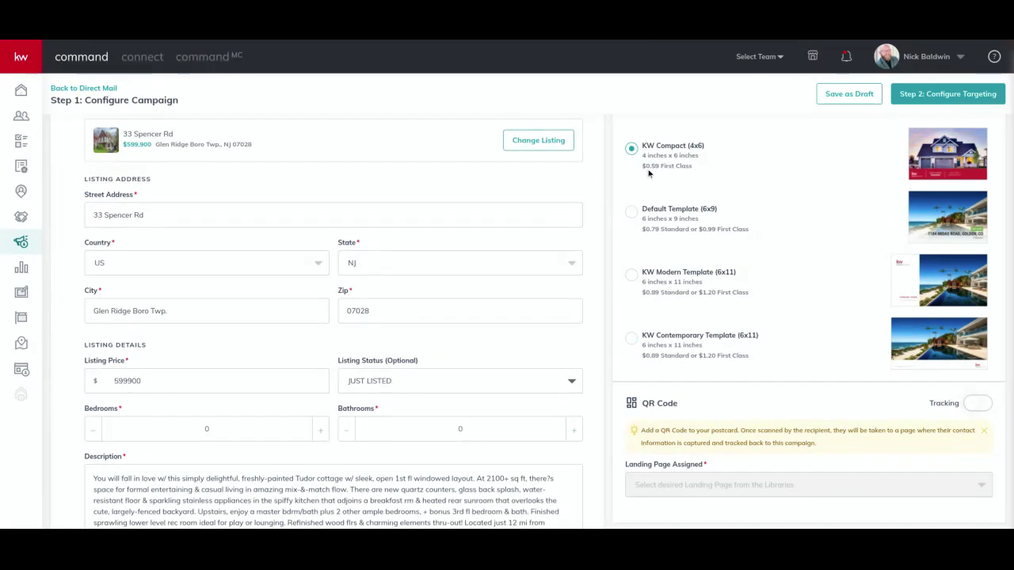
pyautogui.click(629, 342)
pyautogui.click(631, 275)
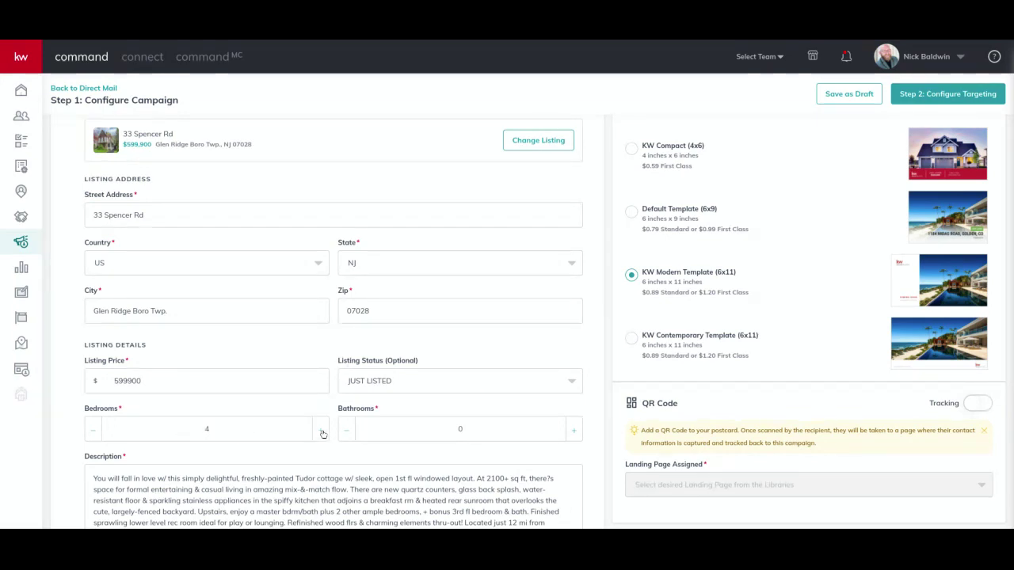
# Raise the bathrooms to 4.0 and save the listing details with 4 bedrooms.
pyautogui.click(575, 431)
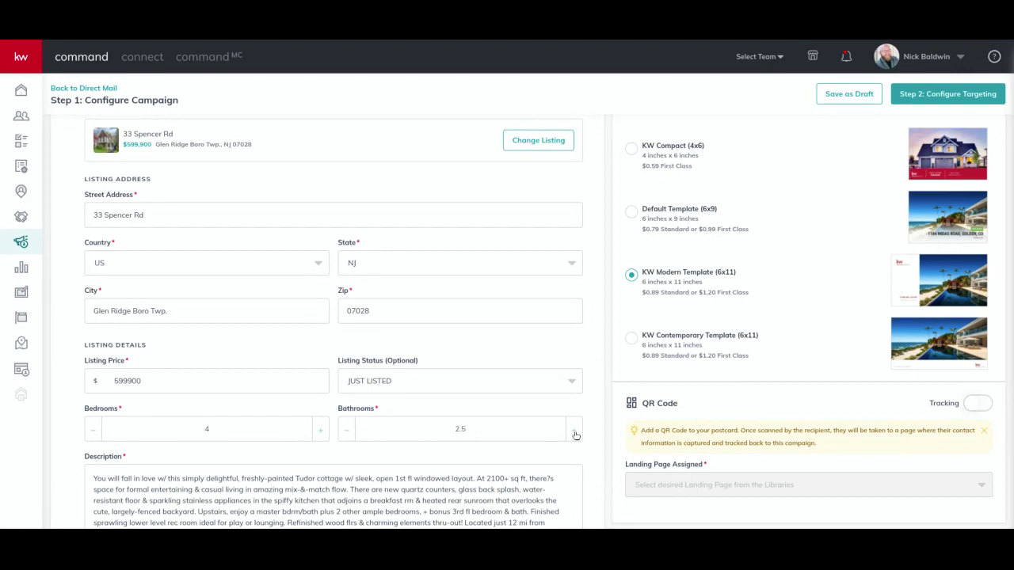
pyautogui.scroll(-2, 575, 435)
pyautogui.scroll(-1, 592, 438)
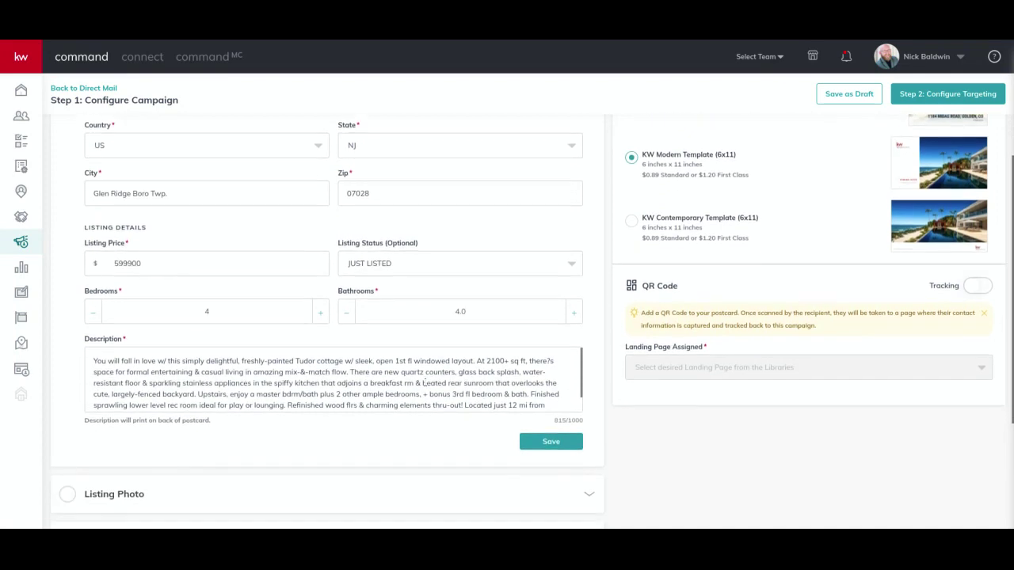
pyautogui.scroll(-2, 421, 378)
pyautogui.scroll(2, 422, 386)
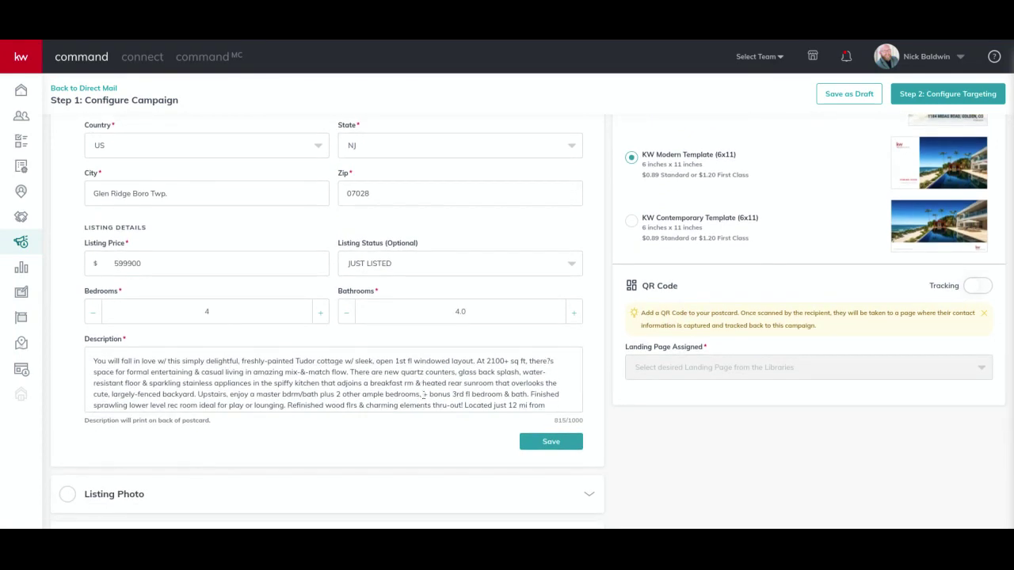
pyautogui.scroll(-2, 455, 394)
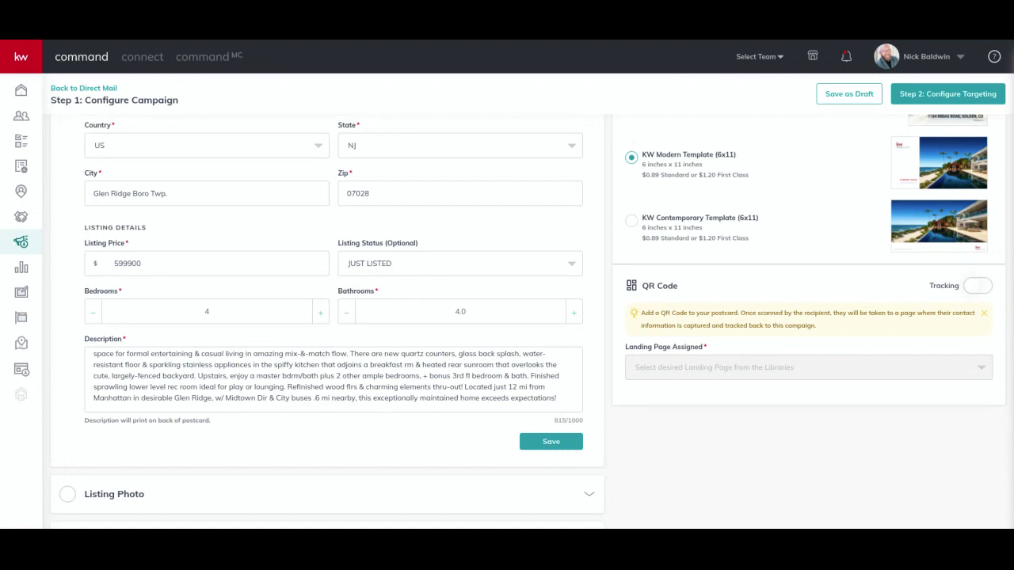
pyautogui.scroll(3, 387, 374)
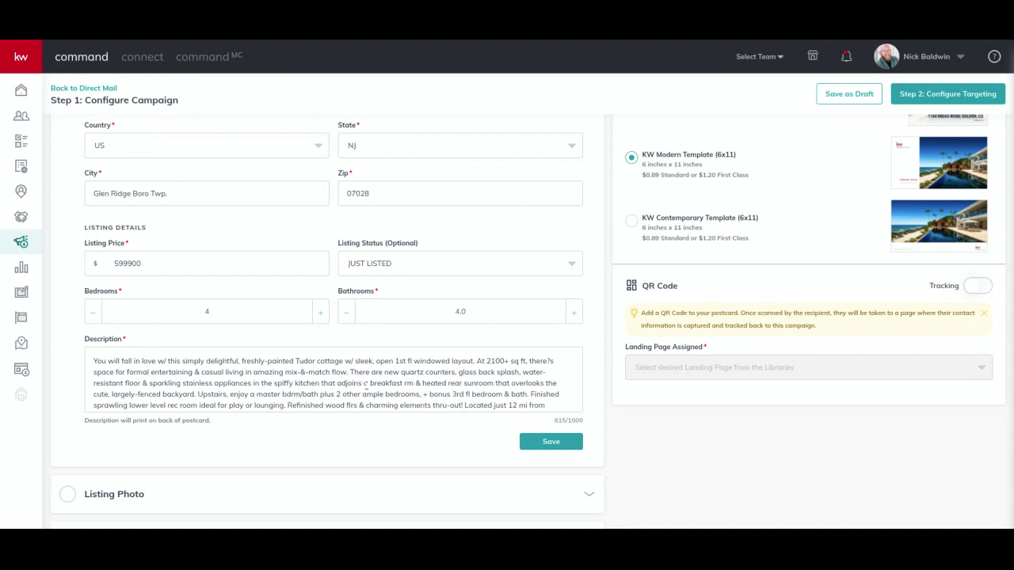
pyautogui.scroll(-2, 365, 384)
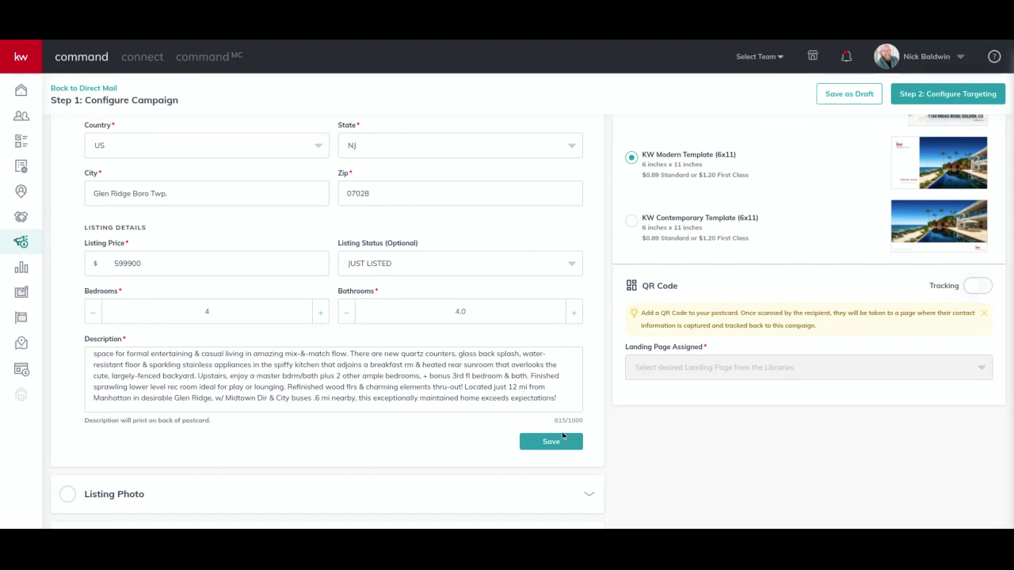
pyautogui.click(548, 443)
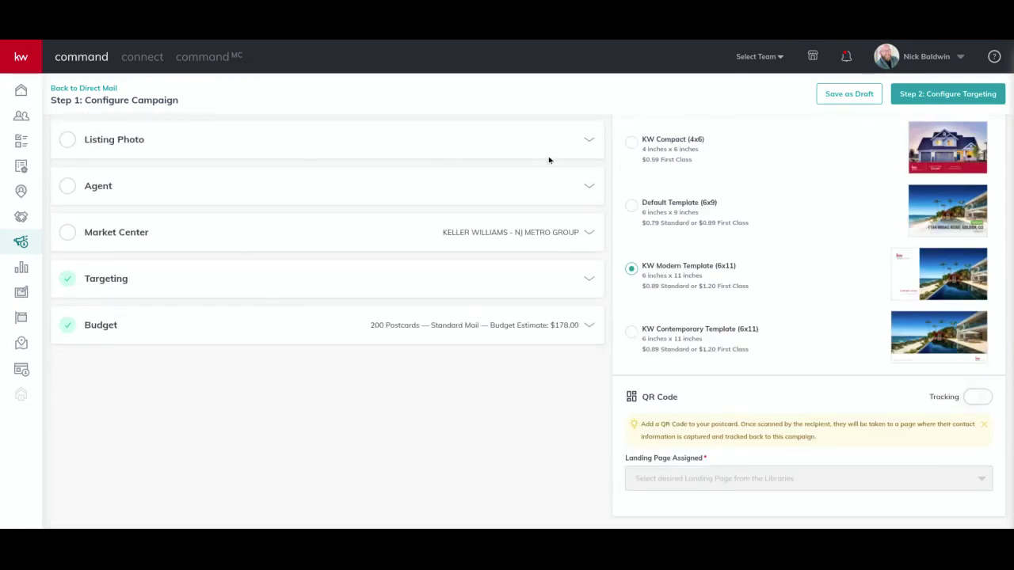
# Use the Tudor house exterior shot as the listing photo and save it.
pyautogui.click(588, 141)
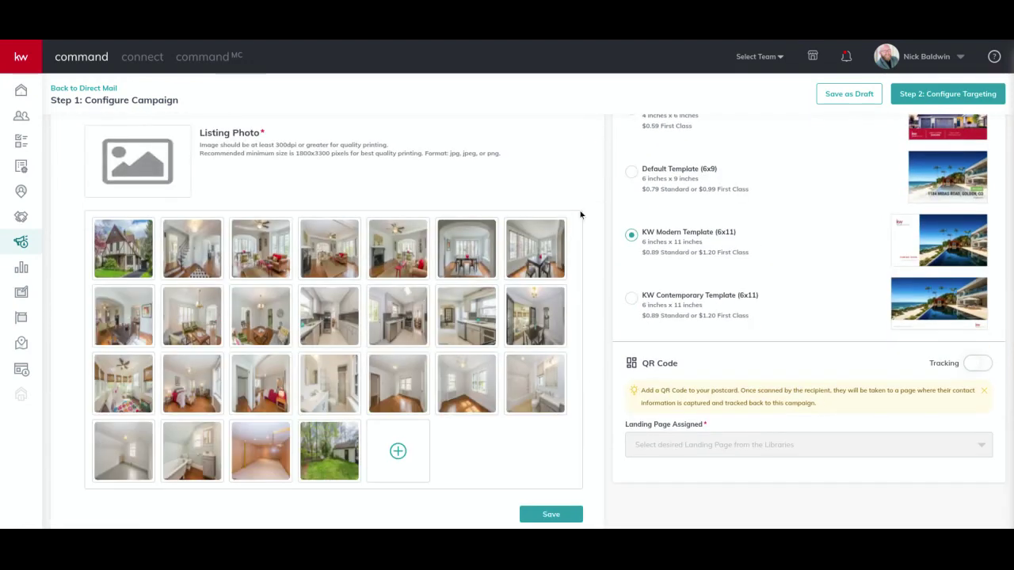
pyautogui.scroll(1, 430, 199)
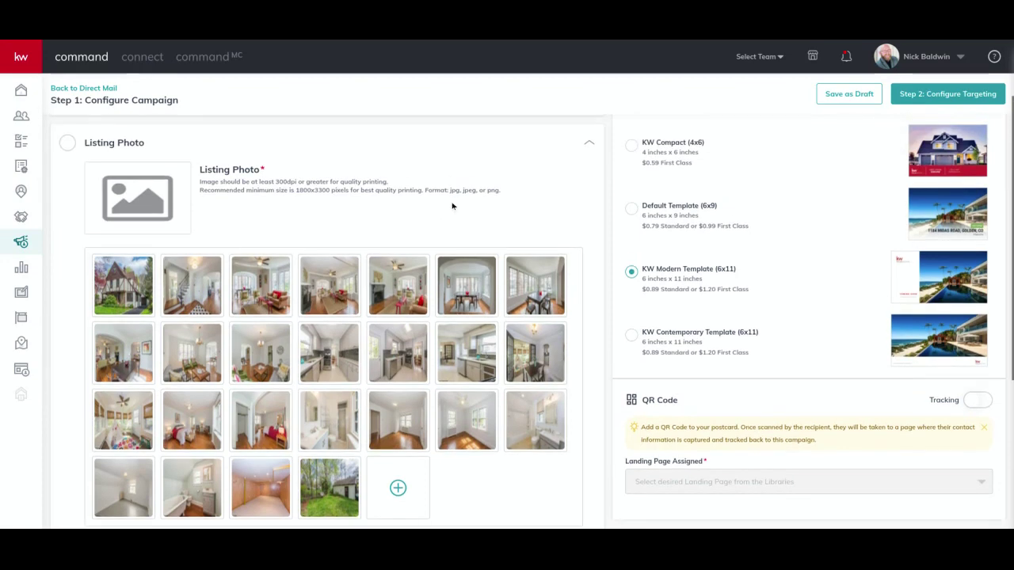
pyautogui.click(120, 291)
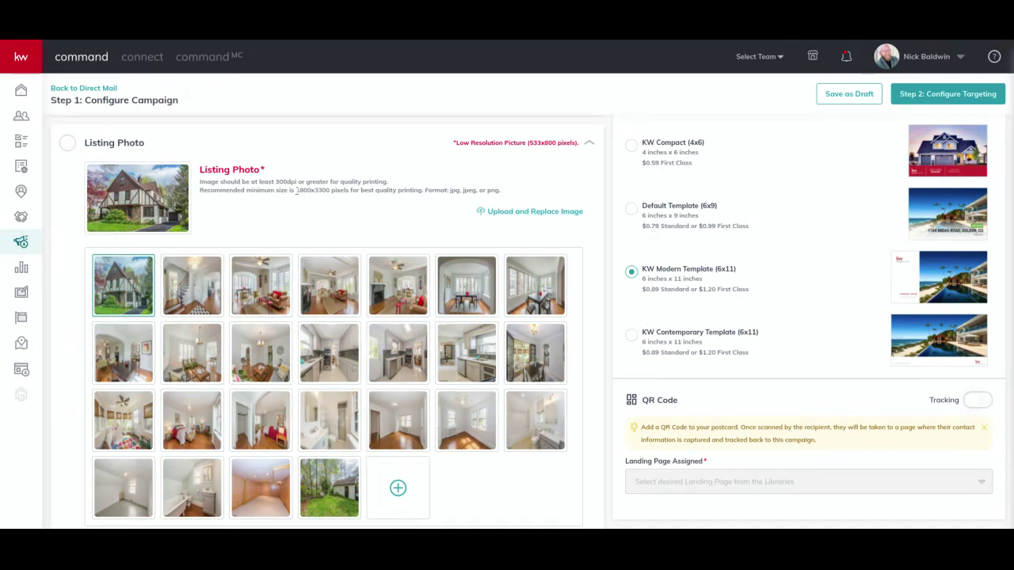
pyautogui.moveTo(297, 190); pyautogui.dragTo(331, 190)
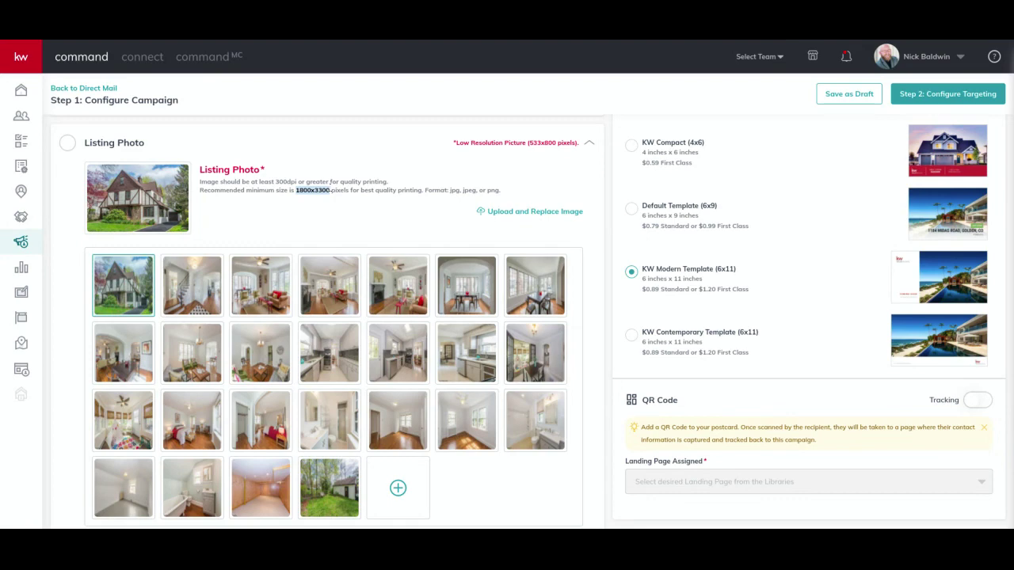
pyautogui.click(528, 215)
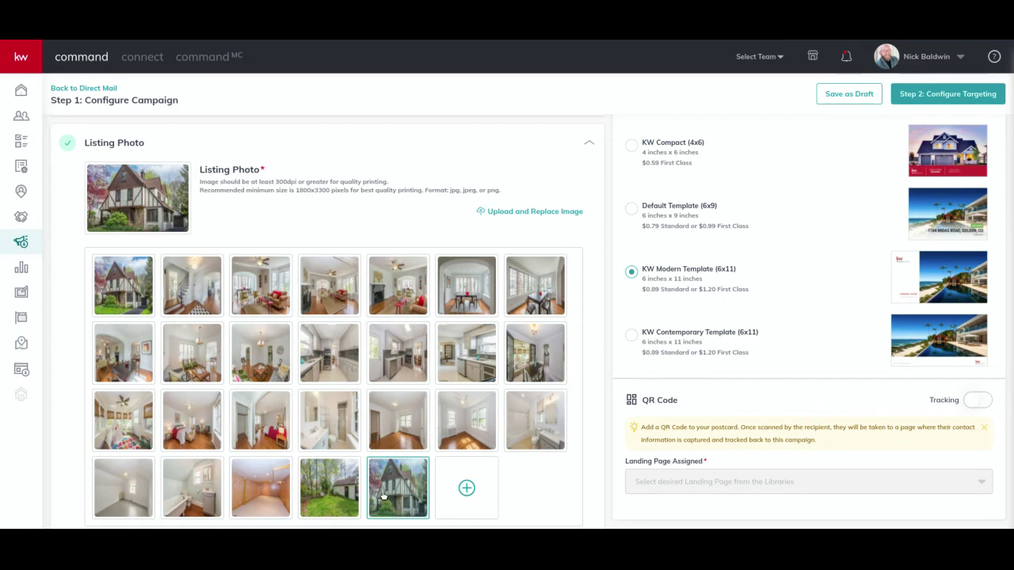
pyautogui.scroll(-3, 426, 377)
pyautogui.scroll(-2, 425, 377)
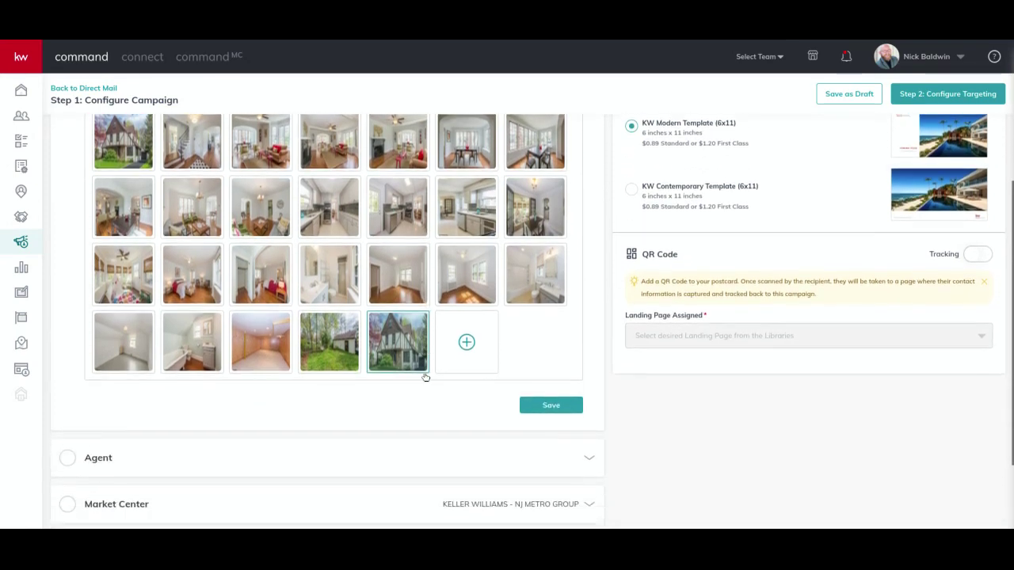
pyautogui.click(544, 381)
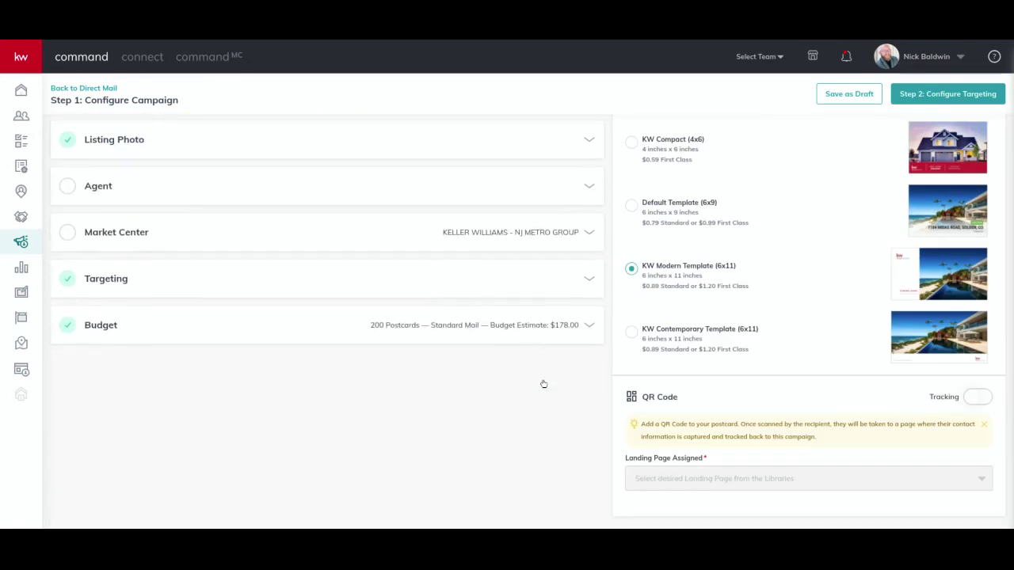
# Add the agent's portrait photo, autofill their name, e-mail and phone, and save.
pyautogui.click(570, 186)
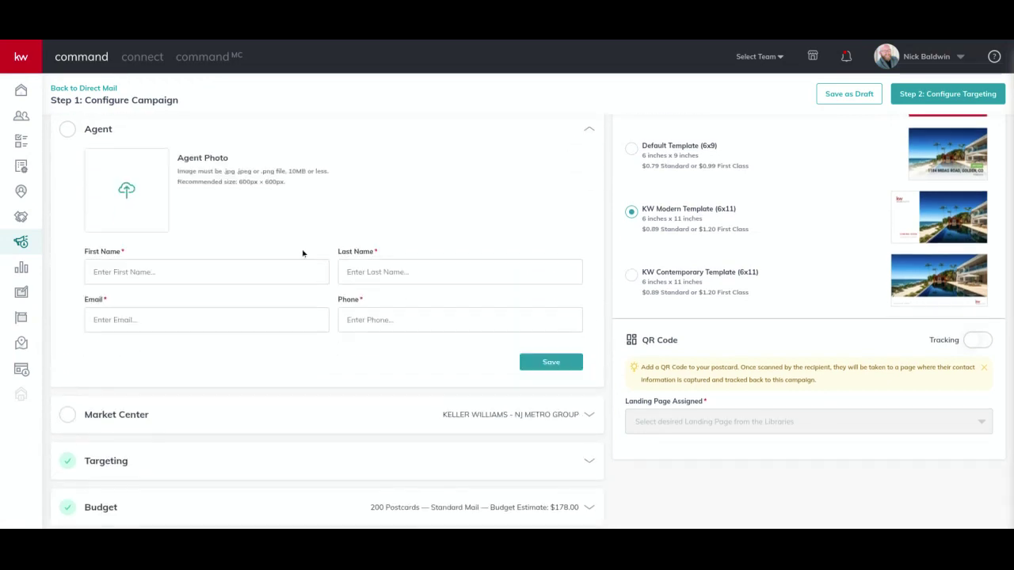
pyautogui.click(127, 191)
pyautogui.click(208, 270)
pyautogui.press('Down')
pyautogui.press('Return')
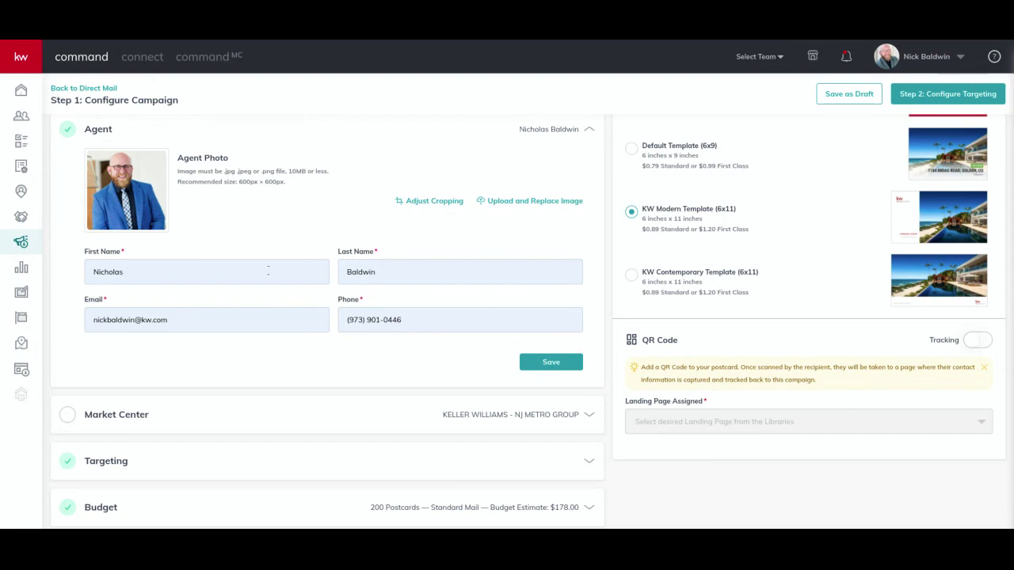
pyautogui.click(558, 365)
# Enter the Market Center address 237 Lonraine Ave, Montclair, NJ and verify it.
pyautogui.click(538, 235)
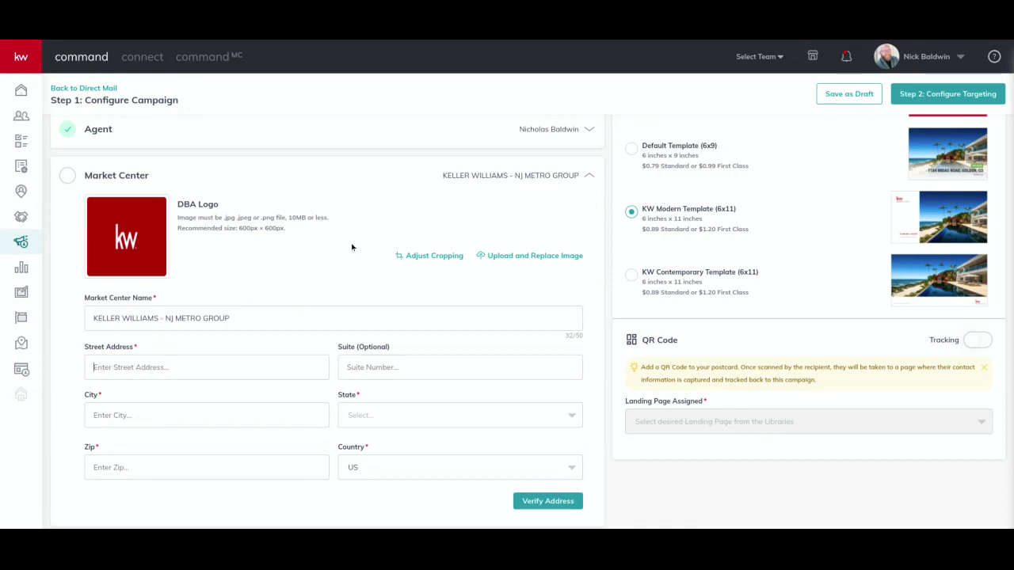
pyautogui.write('237 Lon')
pyautogui.write('raine Ave')
pyautogui.click(125, 416)
pyautogui.write('Montclair')
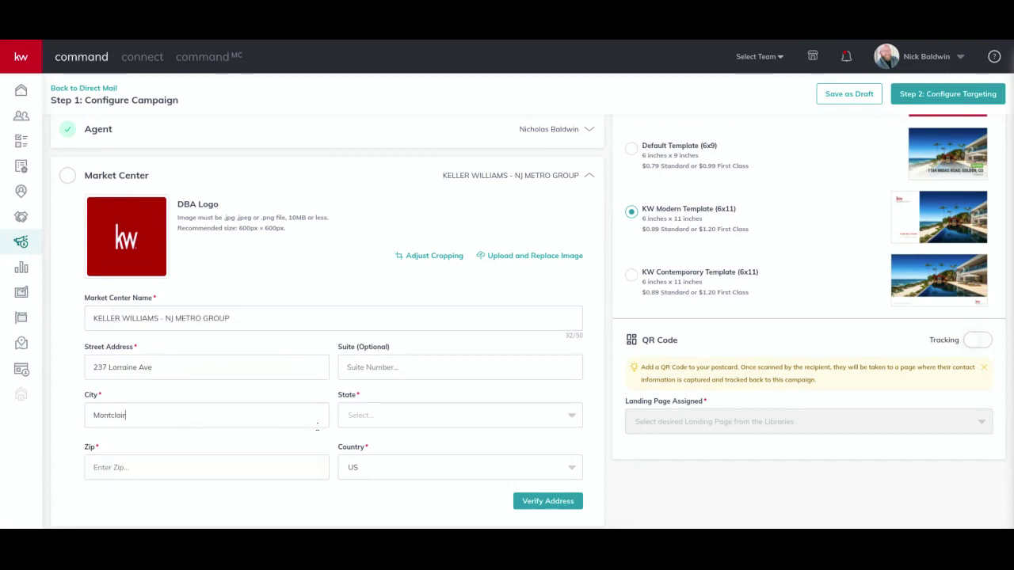
pyautogui.click(369, 416)
pyautogui.write('nj')
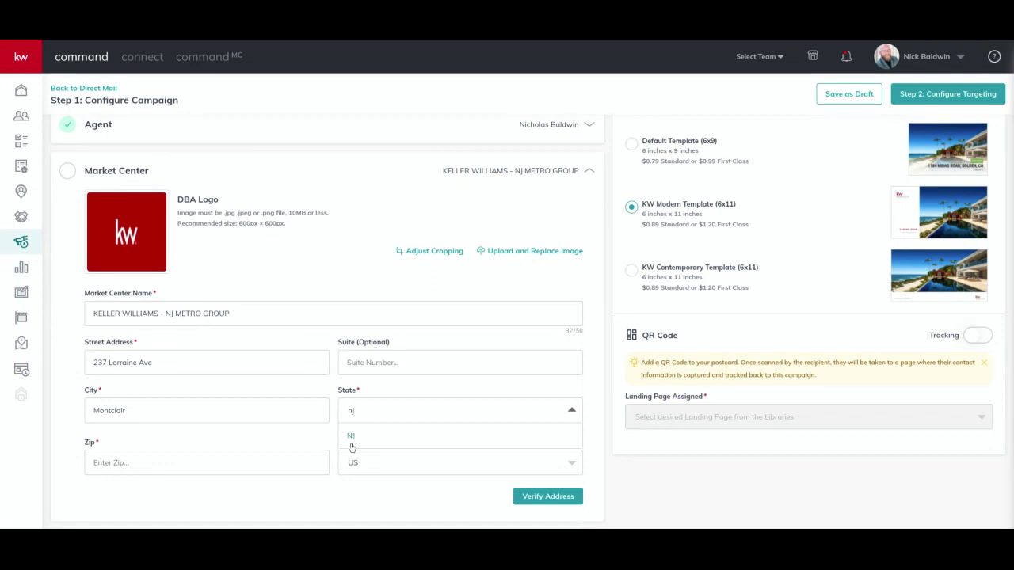
pyautogui.click(352, 437)
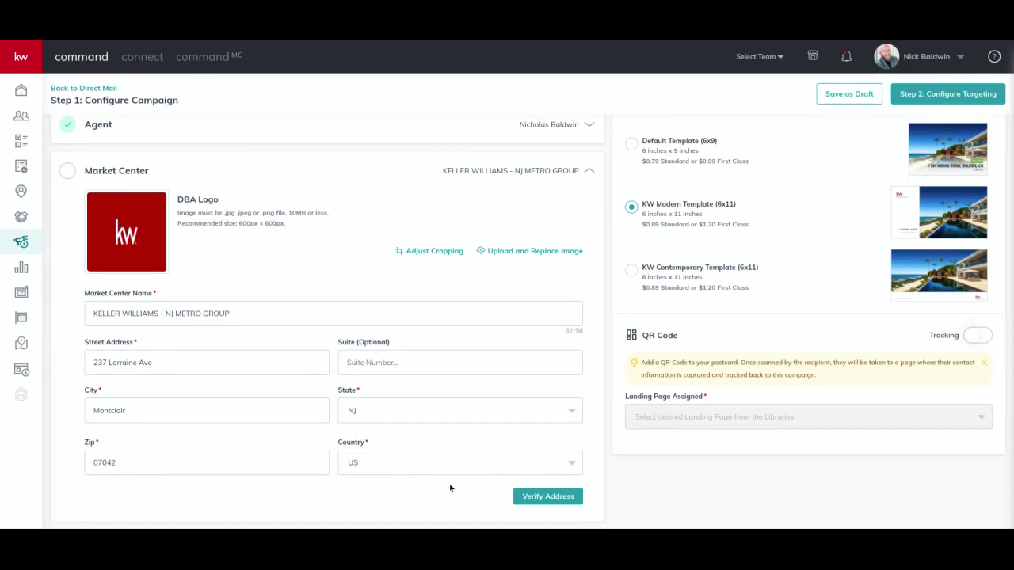
pyautogui.click(548, 495)
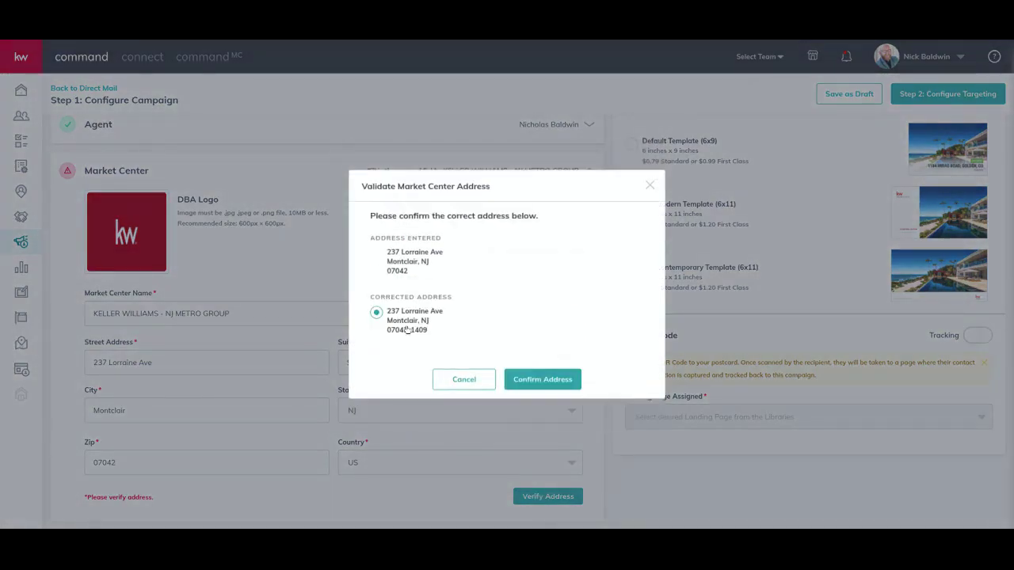
# Accept the corrected office address and save the 200-postcard, $178.00 budget.
pyautogui.click(543, 378)
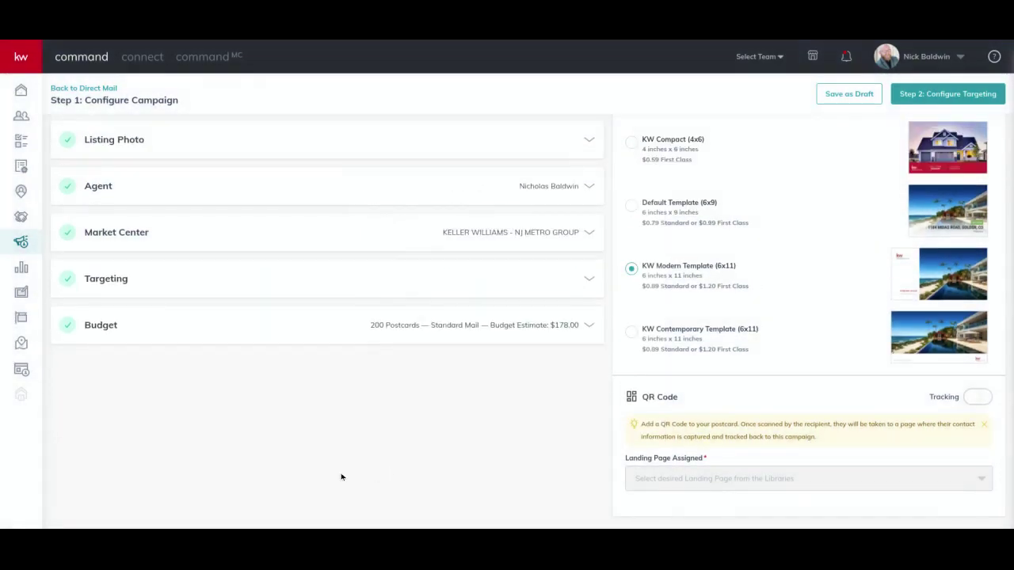
pyautogui.click(448, 328)
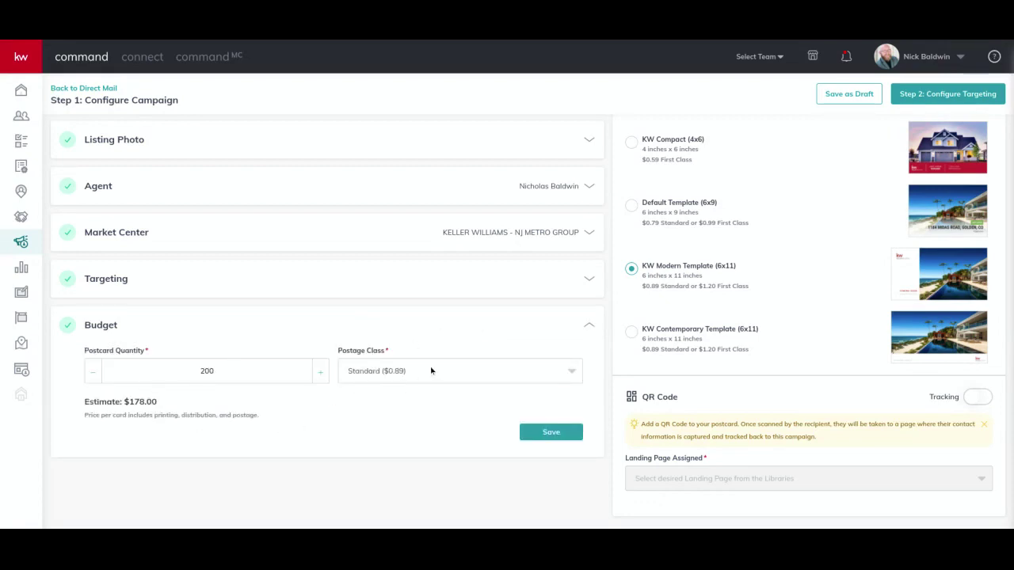
pyautogui.click(553, 439)
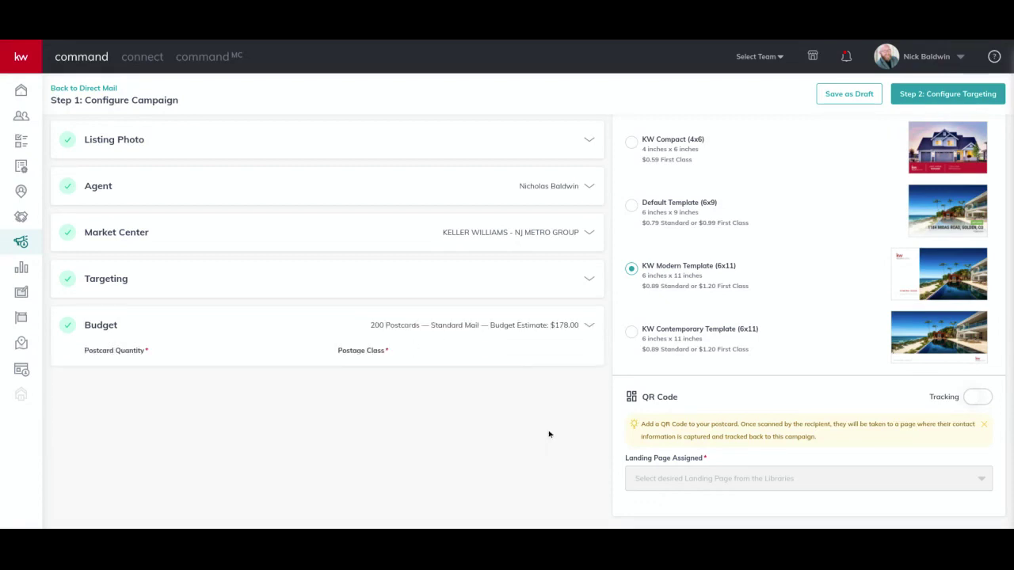
# Preview the front and back of the KW Modern postcard, then close the preview.
pyautogui.scroll(2, 610, 358)
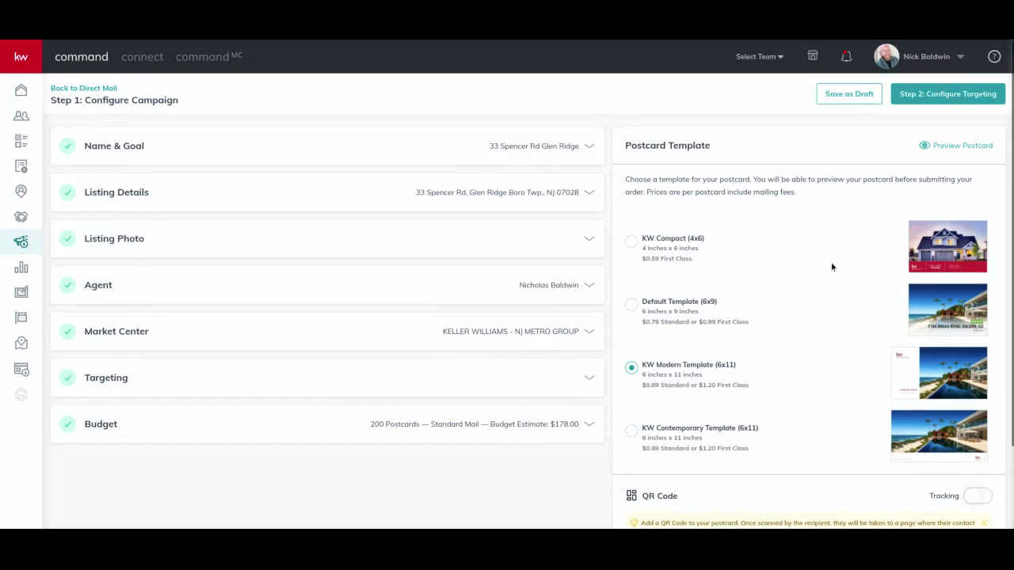
pyautogui.click(949, 147)
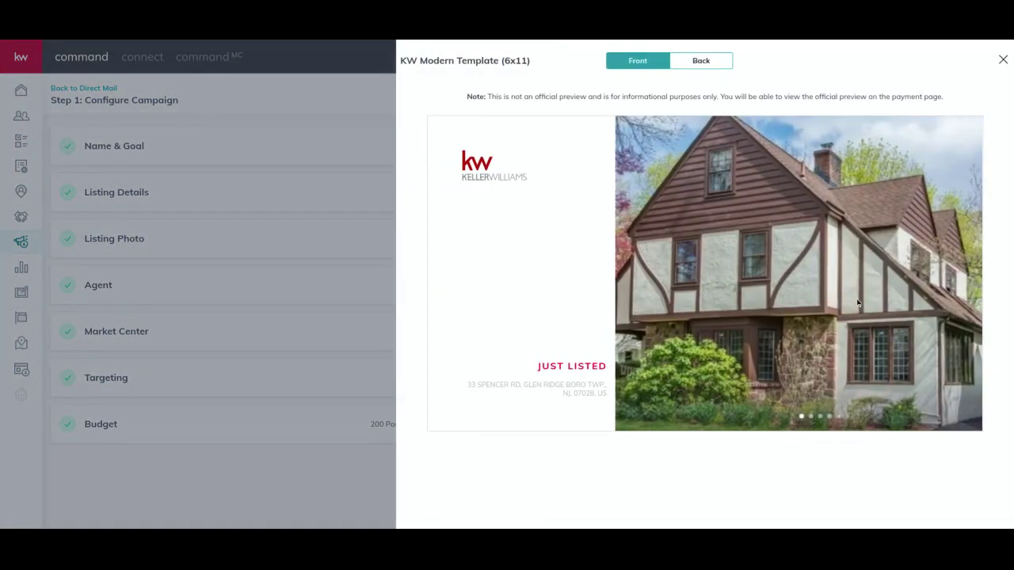
pyautogui.click(696, 63)
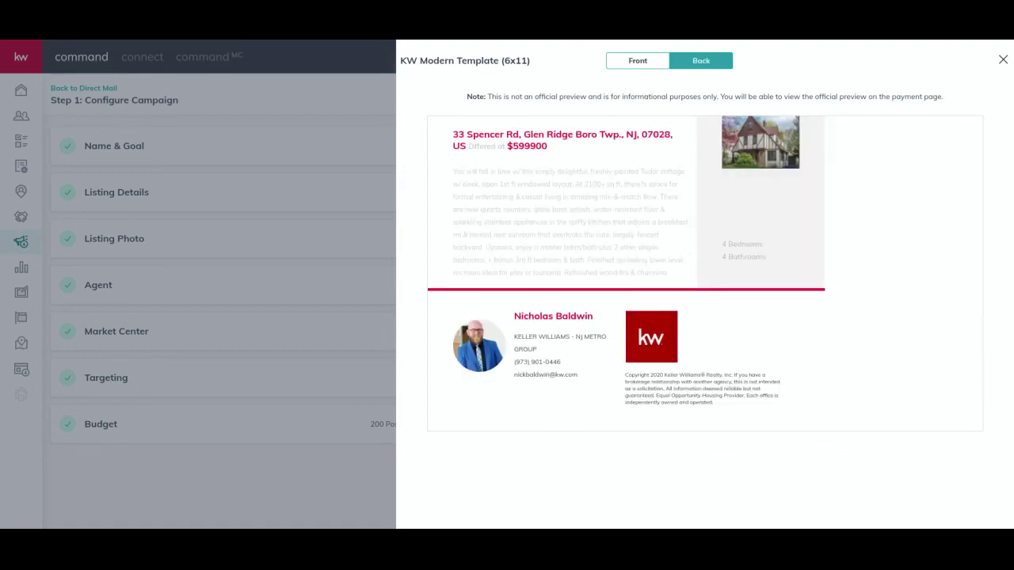
pyautogui.click(1002, 60)
pyautogui.scroll(-2, 871, 400)
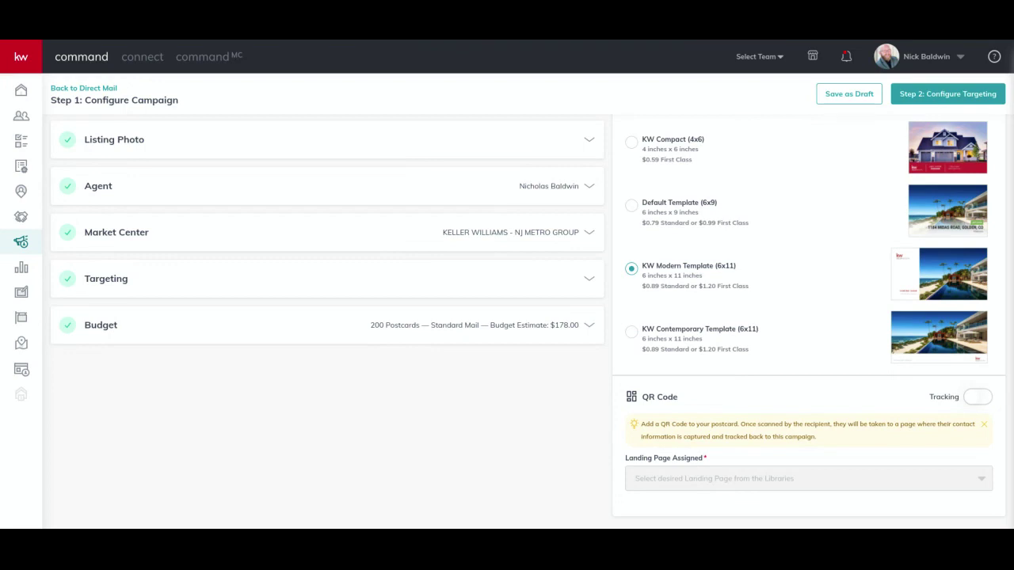
pyautogui.click(978, 400)
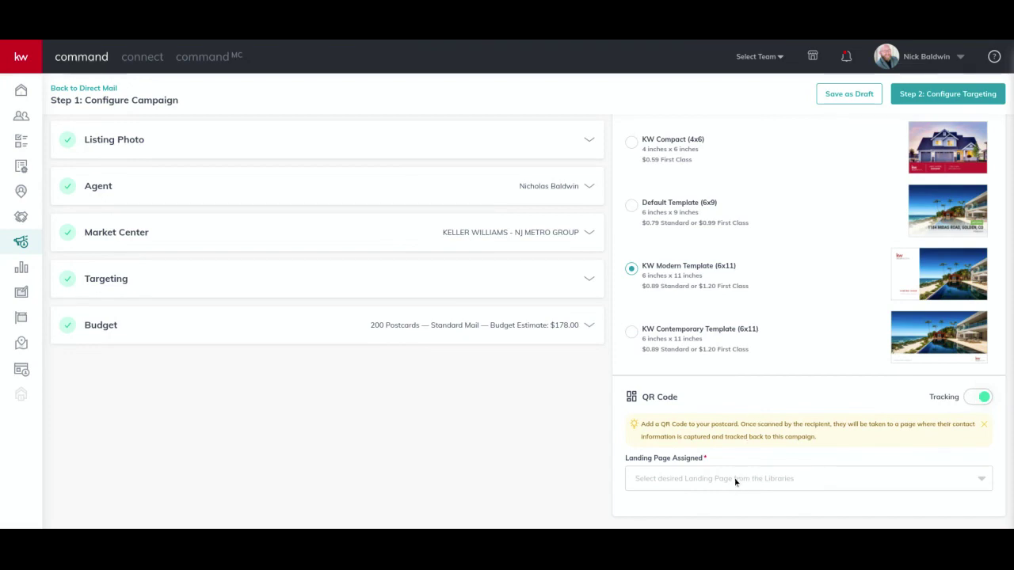
pyautogui.click(789, 479)
pyautogui.scroll(-5, 737, 431)
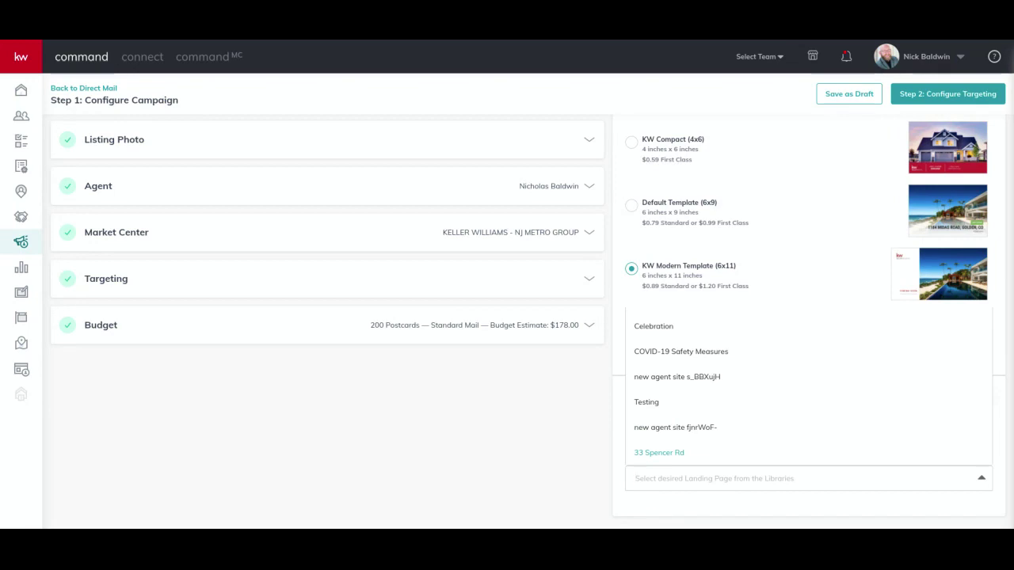
pyautogui.click(670, 456)
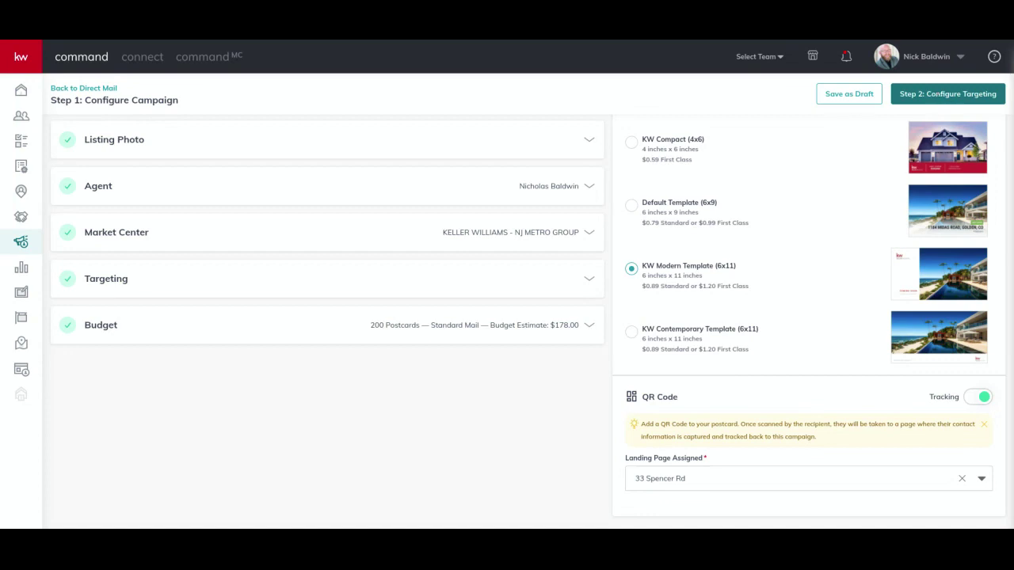
# Proceed to Step 2: Configure Targeting and confirm creating the campaign.
pyautogui.click(939, 95)
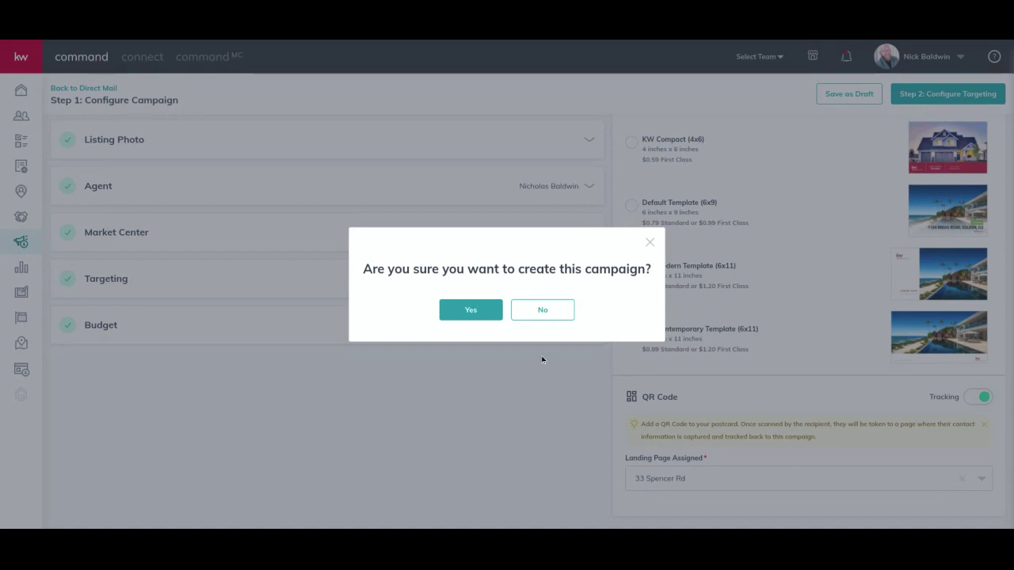
pyautogui.click(483, 311)
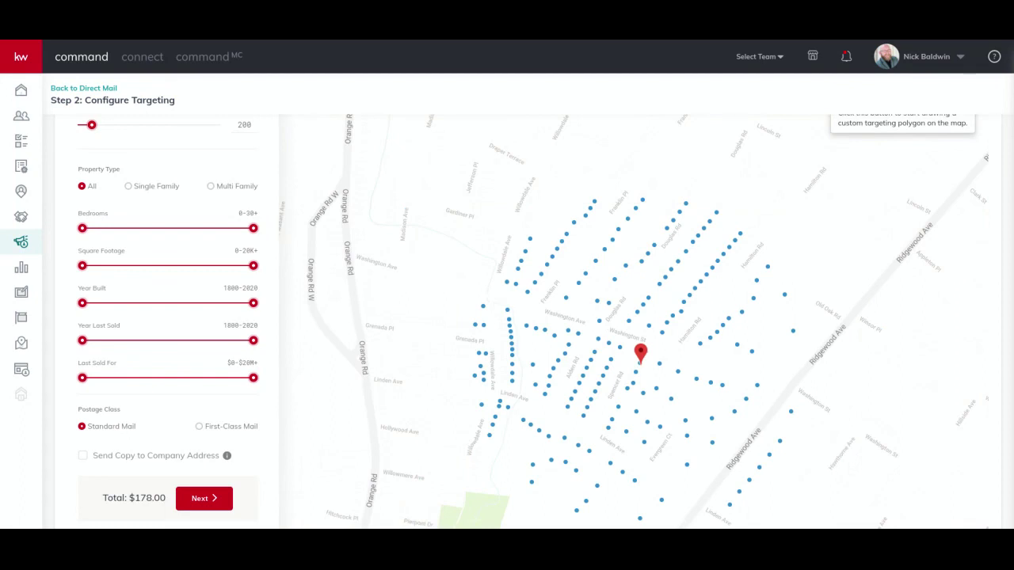
pyautogui.scroll(2, 218, 228)
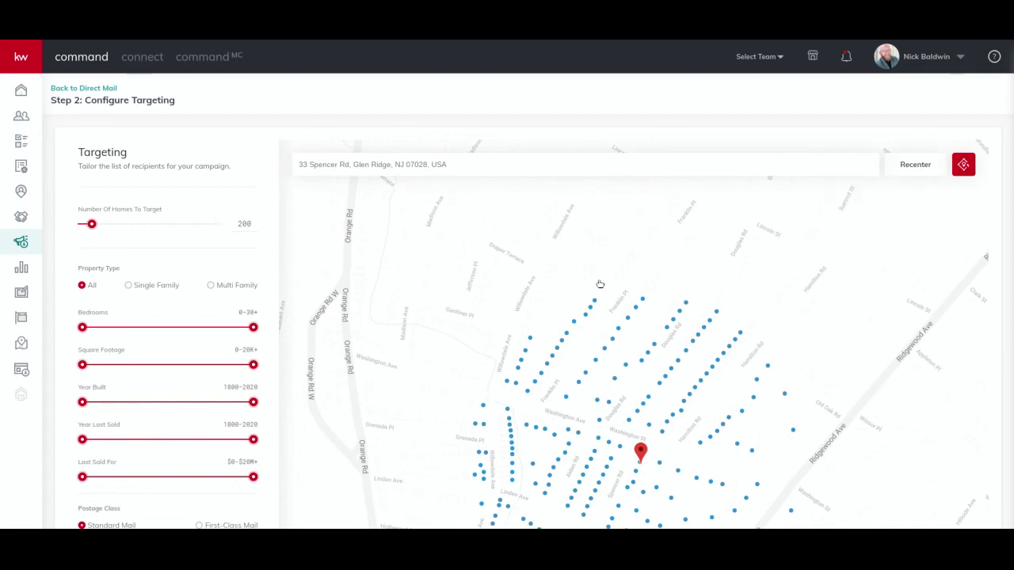
# Raise the target to 300 homes and limit the property type to Single Family.
pyautogui.moveTo(669, 486); pyautogui.dragTo(659, 390)
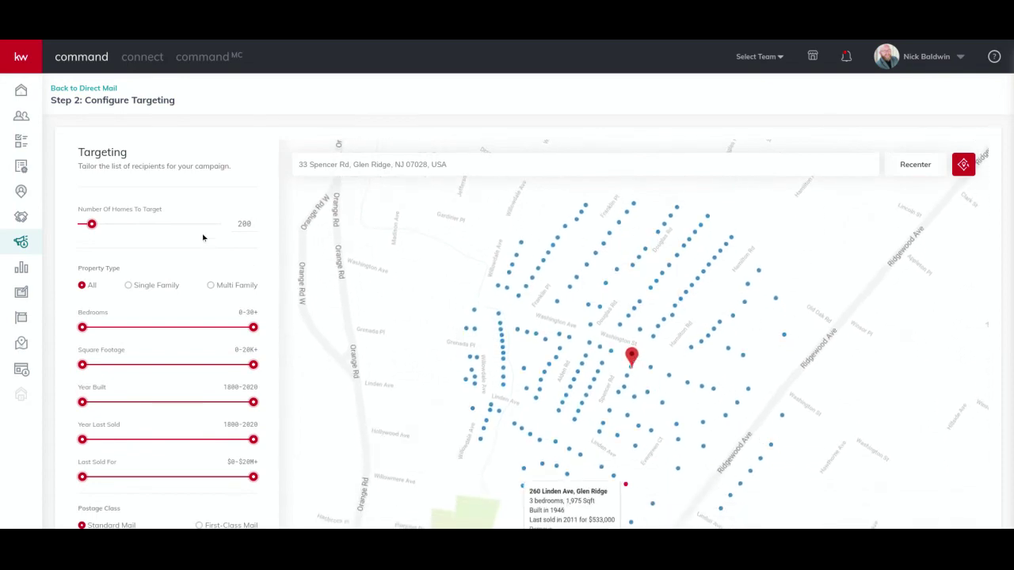
pyautogui.click(245, 225)
pyautogui.write('3')
pyautogui.click(276, 260)
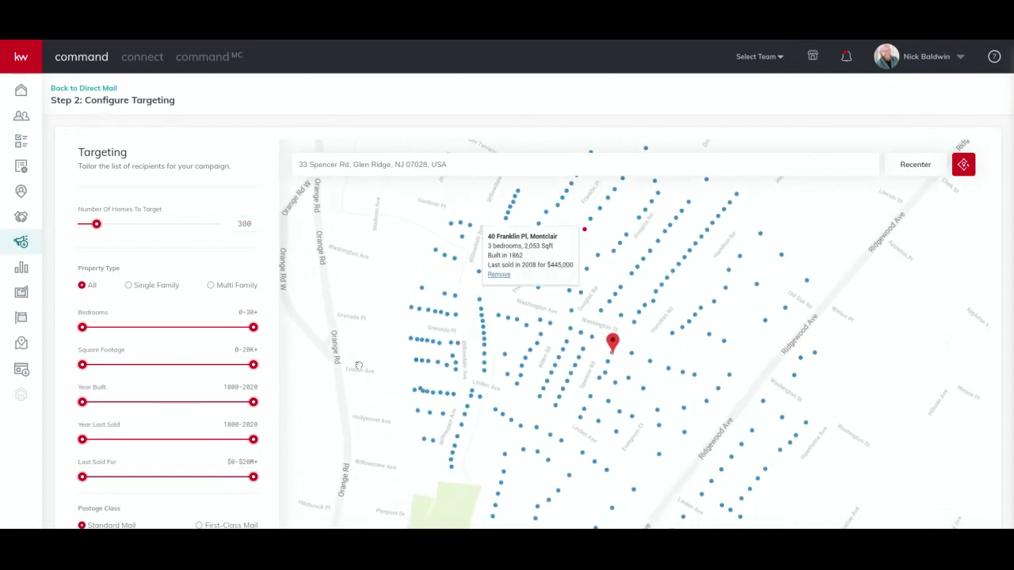
pyautogui.click(129, 286)
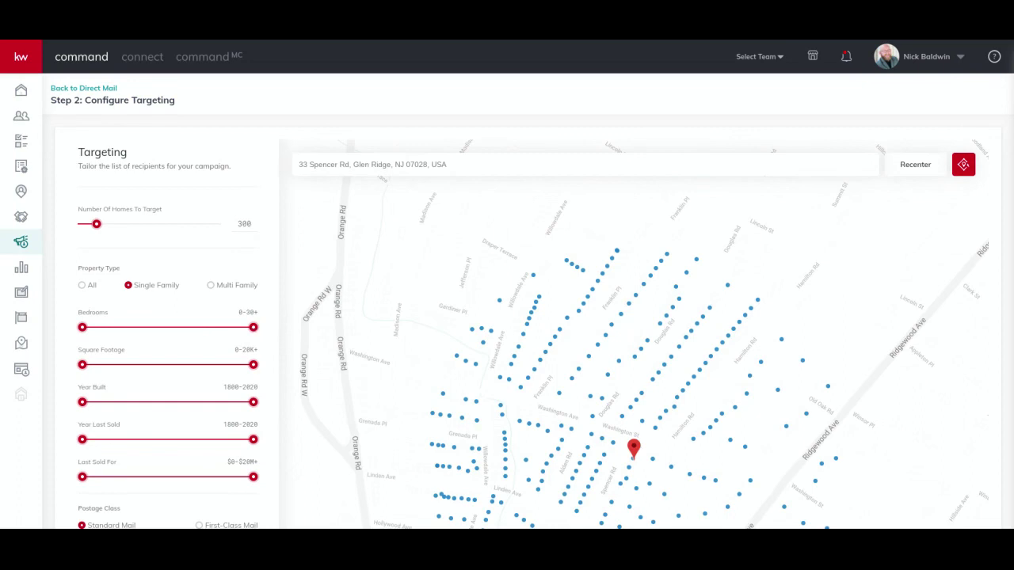
# Narrow the Bedrooms slider to a 3 to 5 range.
pyautogui.moveTo(253, 327); pyautogui.dragTo(131, 328)
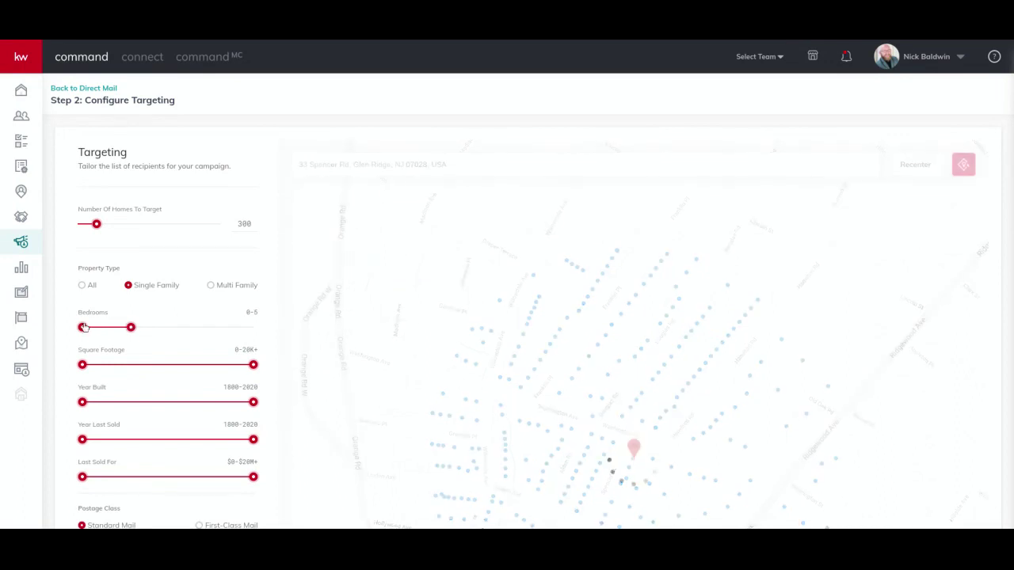
pyautogui.moveTo(341, 360); pyautogui.dragTo(340, 270)
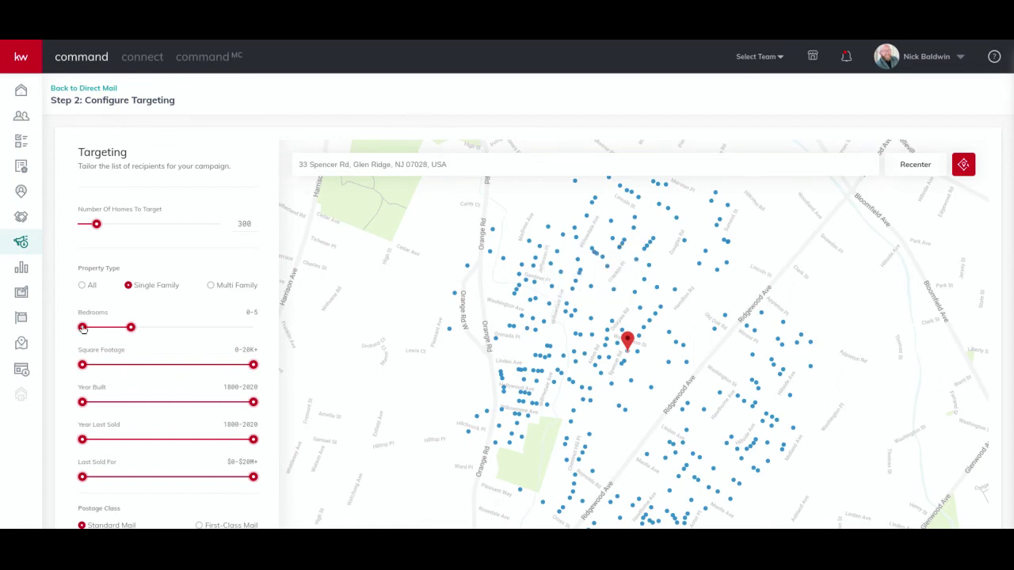
pyautogui.moveTo(83, 328); pyautogui.dragTo(112, 325)
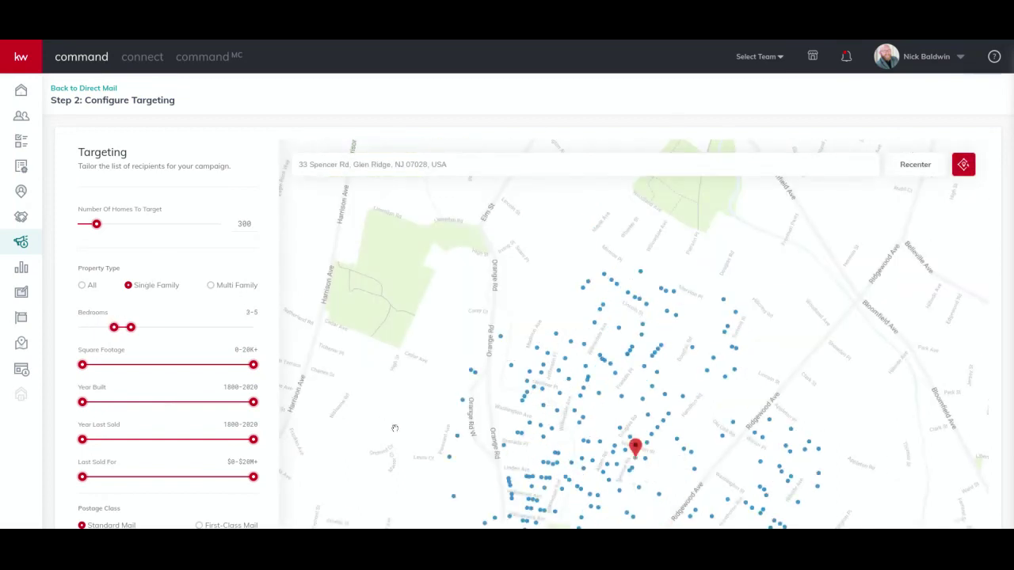
pyautogui.moveTo(394, 429); pyautogui.dragTo(364, 303)
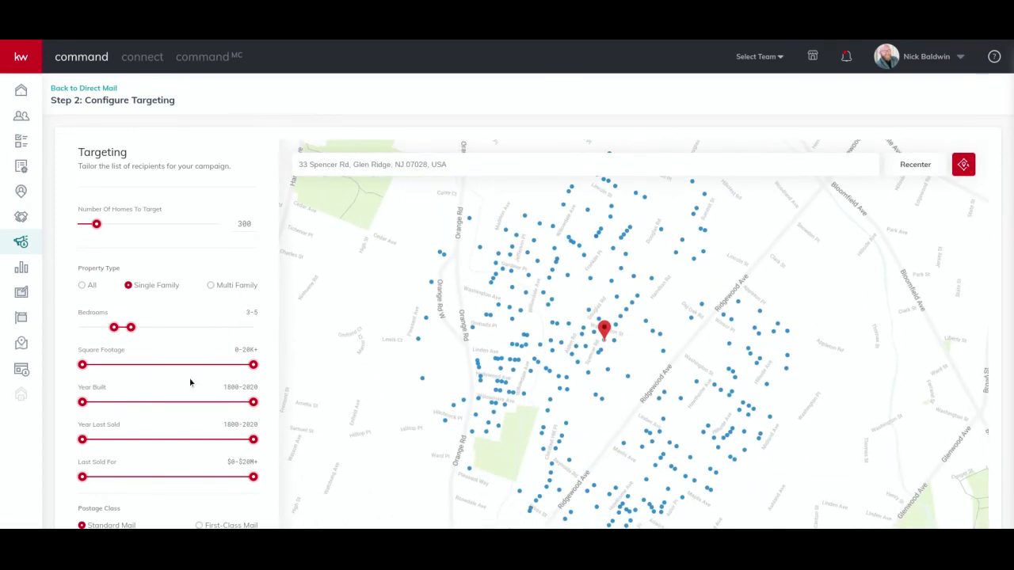
# Narrow Square Footage to 1,807–2,410 and Year Built to 1887–1960 on the sliders.
pyautogui.moveTo(254, 364); pyautogui.dragTo(102, 373)
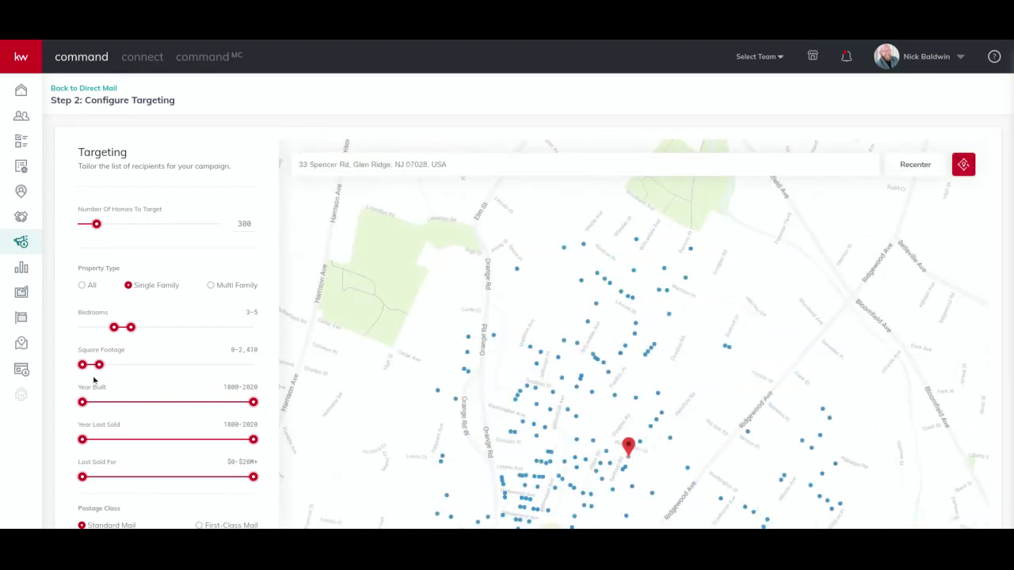
pyautogui.moveTo(83, 369); pyautogui.dragTo(99, 364)
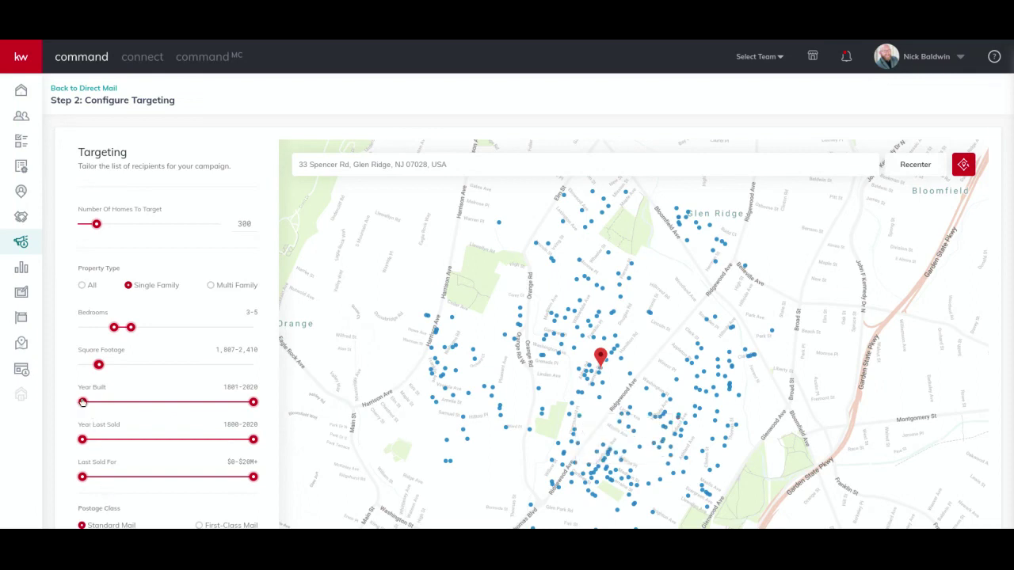
pyautogui.moveTo(82, 402); pyautogui.dragTo(106, 412)
pyautogui.moveTo(253, 402); pyautogui.dragTo(116, 409)
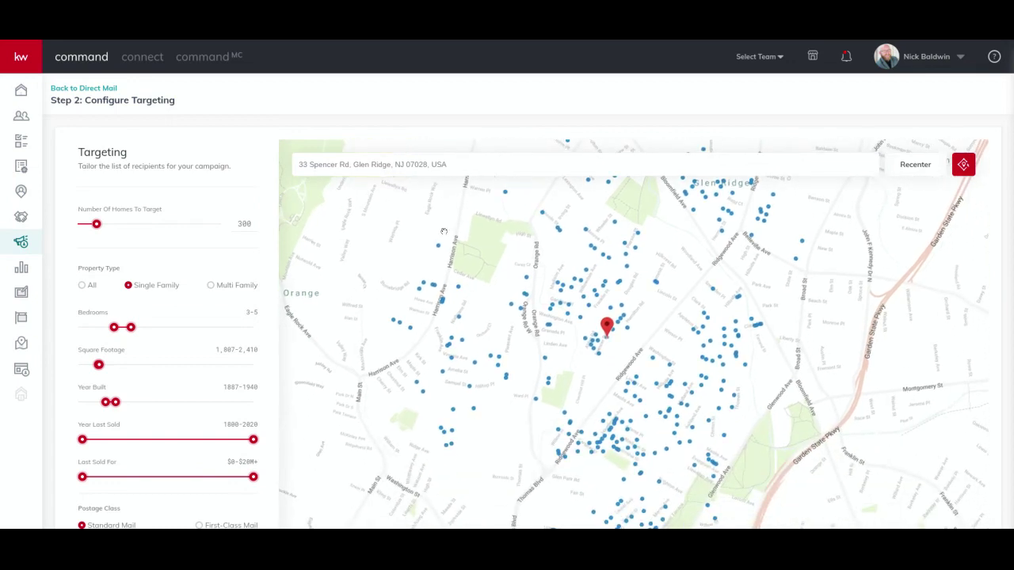
# Narrow the Year Last Sold range to 2006–2011.
pyautogui.scroll(-1, 109, 441)
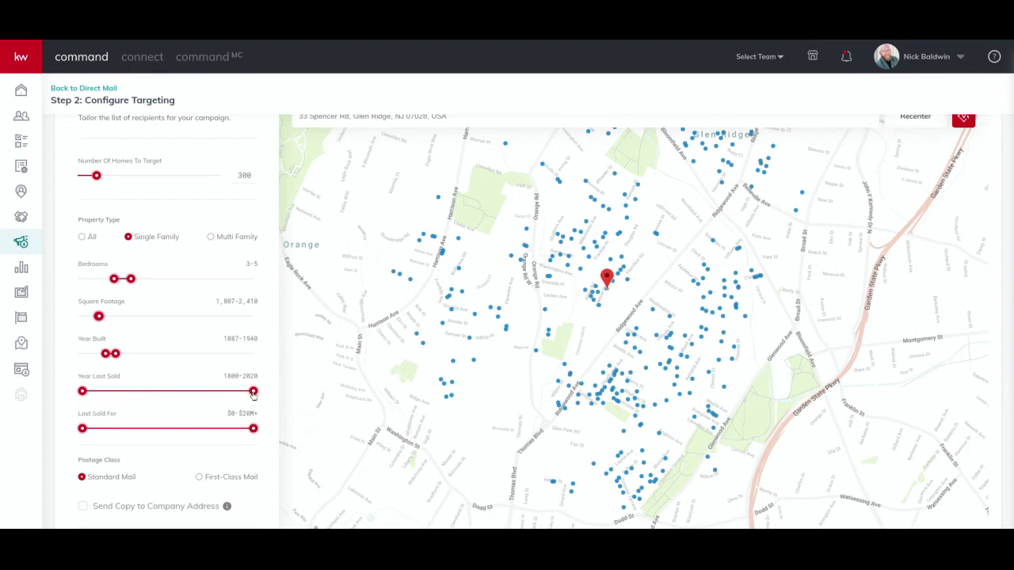
pyautogui.moveTo(254, 394); pyautogui.dragTo(221, 394)
pyautogui.moveTo(219, 391); pyautogui.dragTo(206, 391)
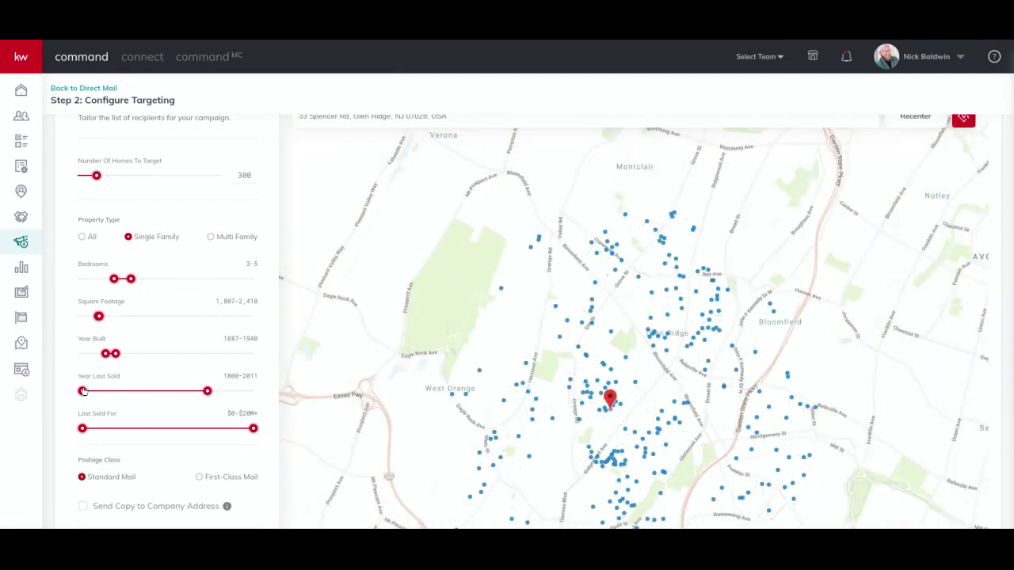
pyautogui.moveTo(83, 391); pyautogui.dragTo(188, 391)
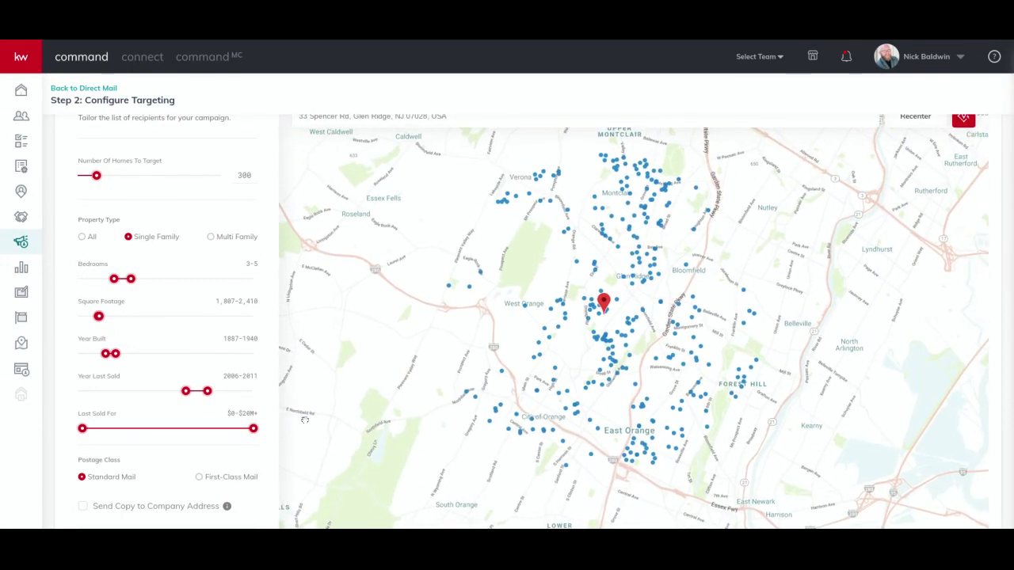
# Set the Last Sold For range to $500K–$825.3K and survey the refreshed map.
pyautogui.moveTo(82, 428); pyautogui.dragTo(126, 427)
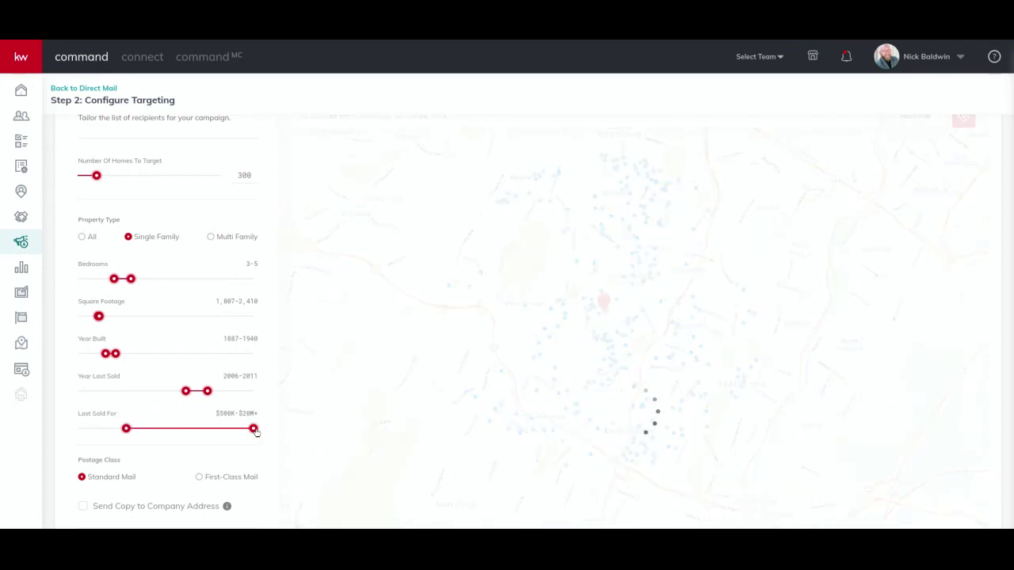
pyautogui.moveTo(253, 428); pyautogui.dragTo(153, 430)
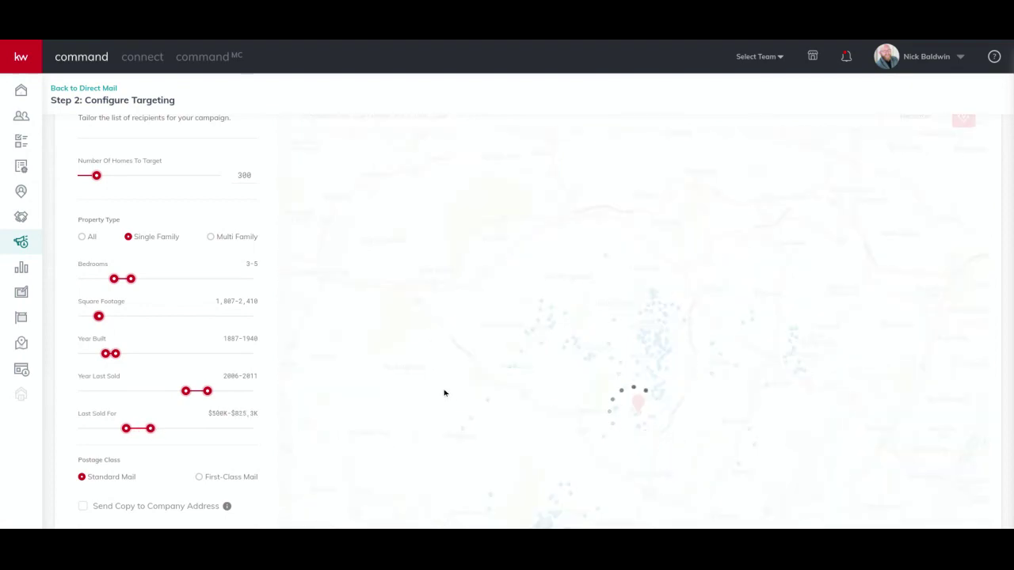
pyautogui.moveTo(576, 417)
pyautogui.mouseDown()
pyautogui.moveTo(507, 325)
pyautogui.moveTo(523, 312)
pyautogui.moveTo(525, 402)
pyautogui.moveTo(723, 364)
pyautogui.mouseUp()
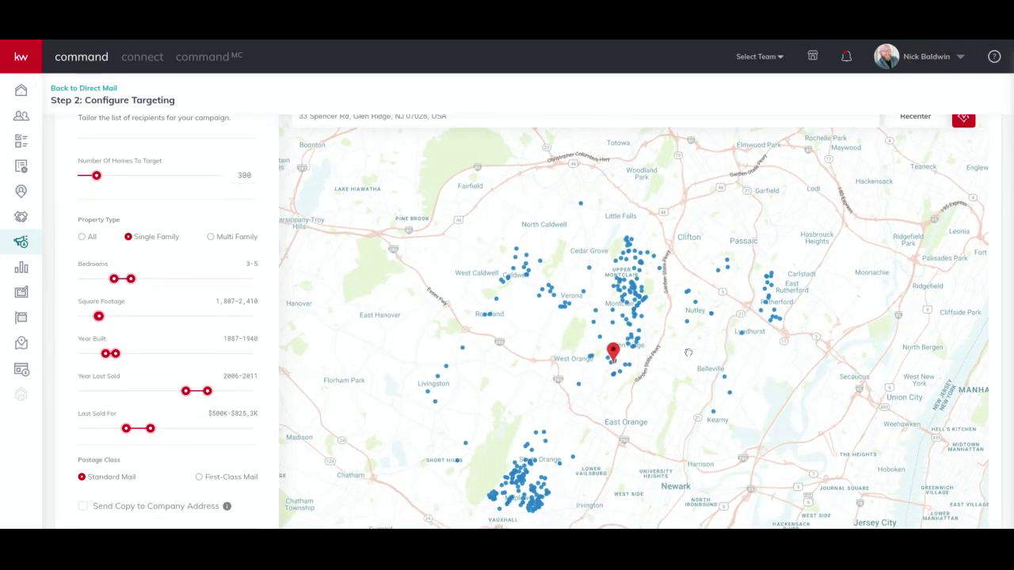
# Change Number Of Homes To Target from 300 to 100 and zoom the map around Glen Ridge.
pyautogui.scroll(2, 657, 345)
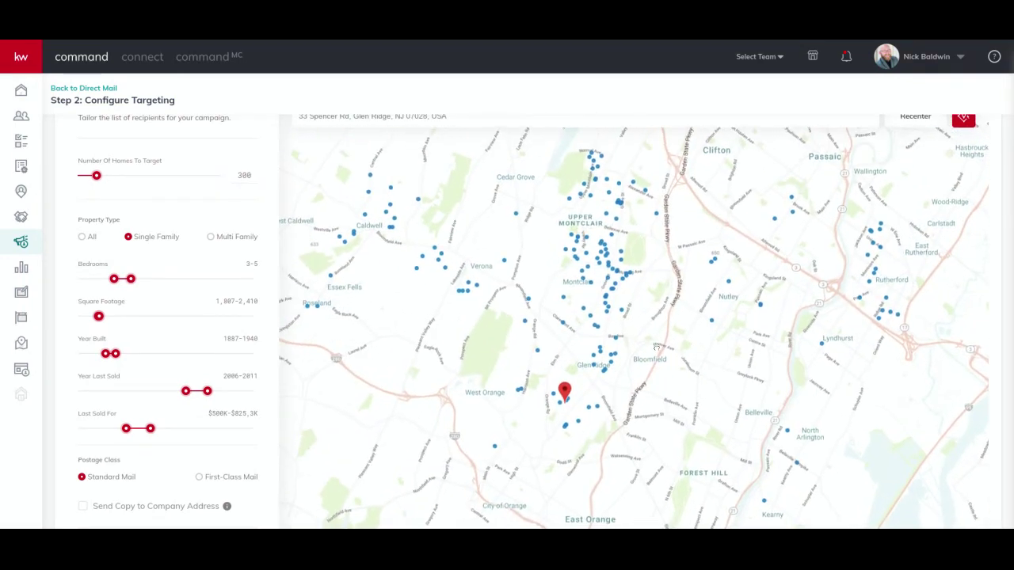
pyautogui.scroll(2, 656, 343)
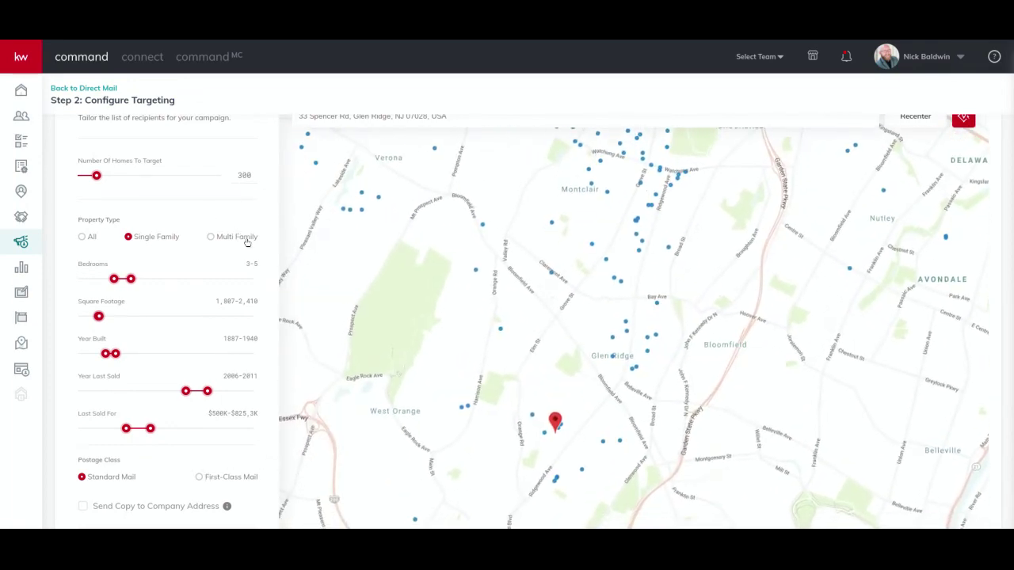
pyautogui.click(244, 176)
pyautogui.write('1')
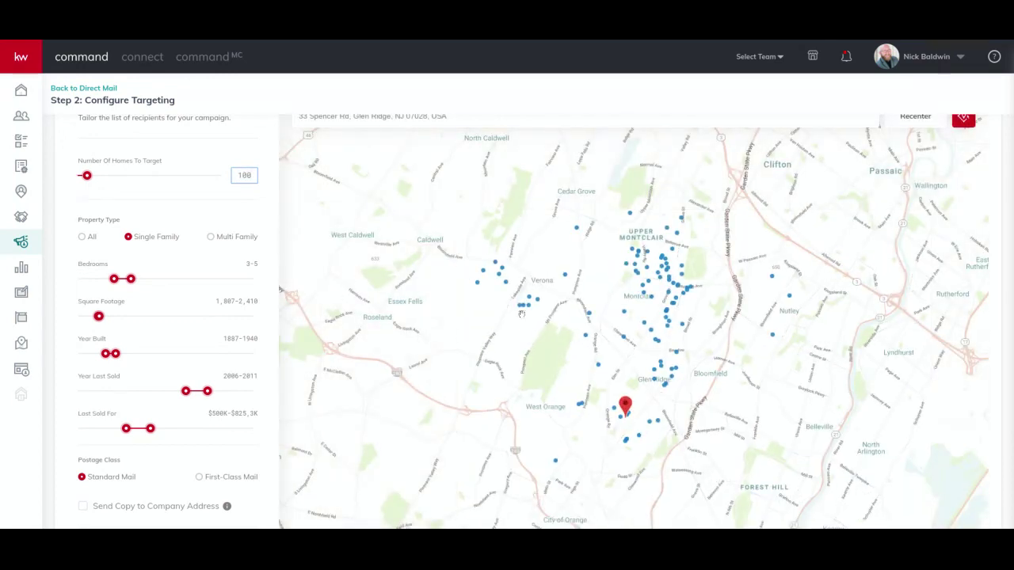
pyautogui.moveTo(573, 362)
pyautogui.mouseDown()
pyautogui.moveTo(479, 247)
pyautogui.moveTo(514, 270)
pyautogui.mouseUp()
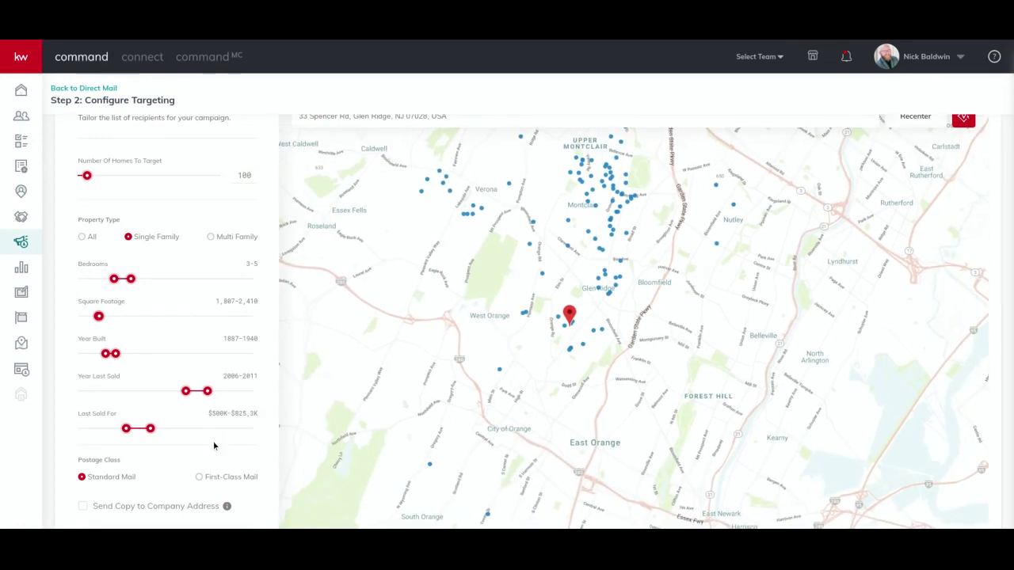
pyautogui.scroll(-1, 213, 446)
pyautogui.scroll(2, 213, 445)
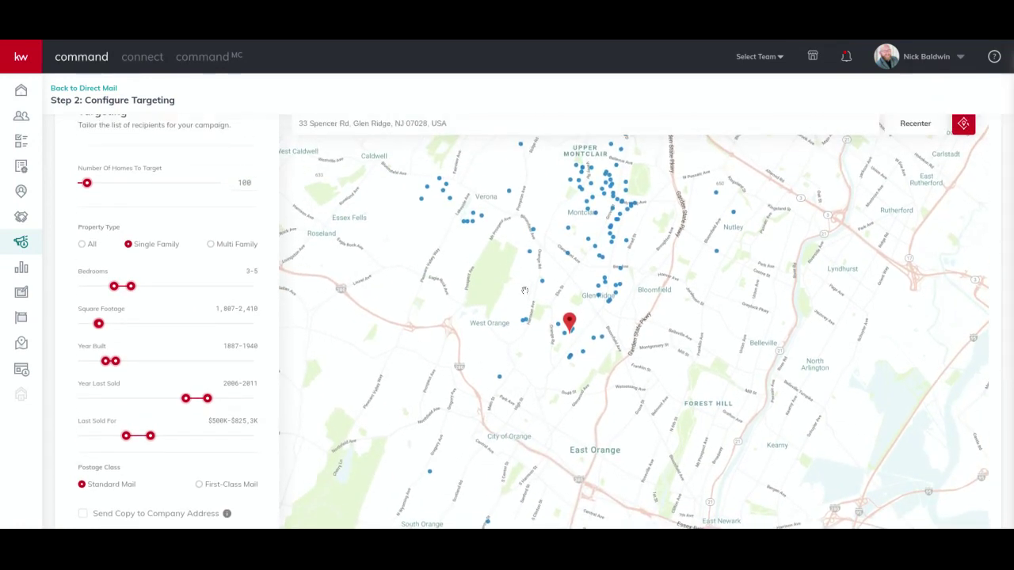
pyautogui.scroll(2, 525, 291)
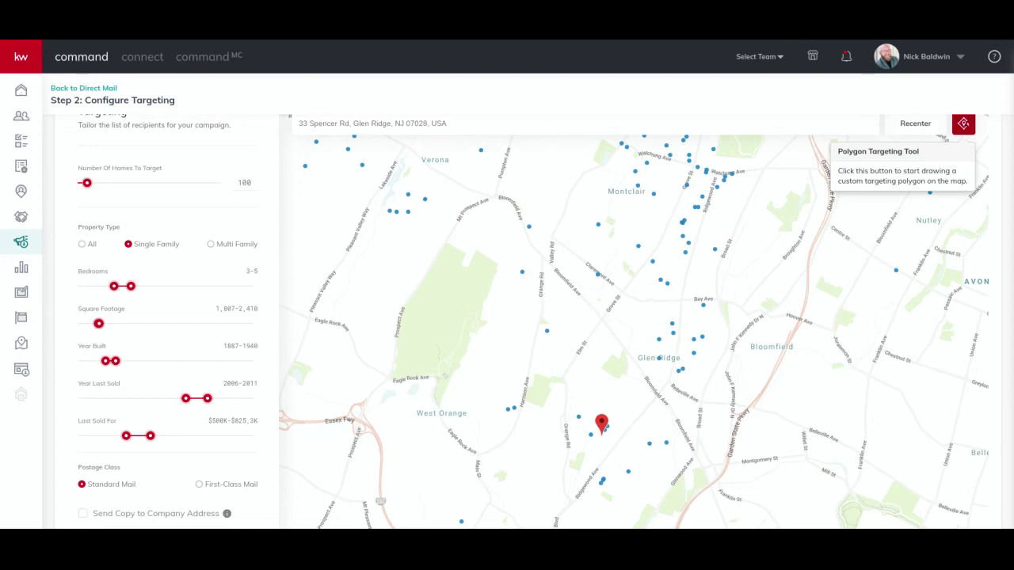
# Draw a four-corner polygon around Glen Ridge, between Bay Ave and West Orange, cutting targets to 25.
pyautogui.click(964, 125)
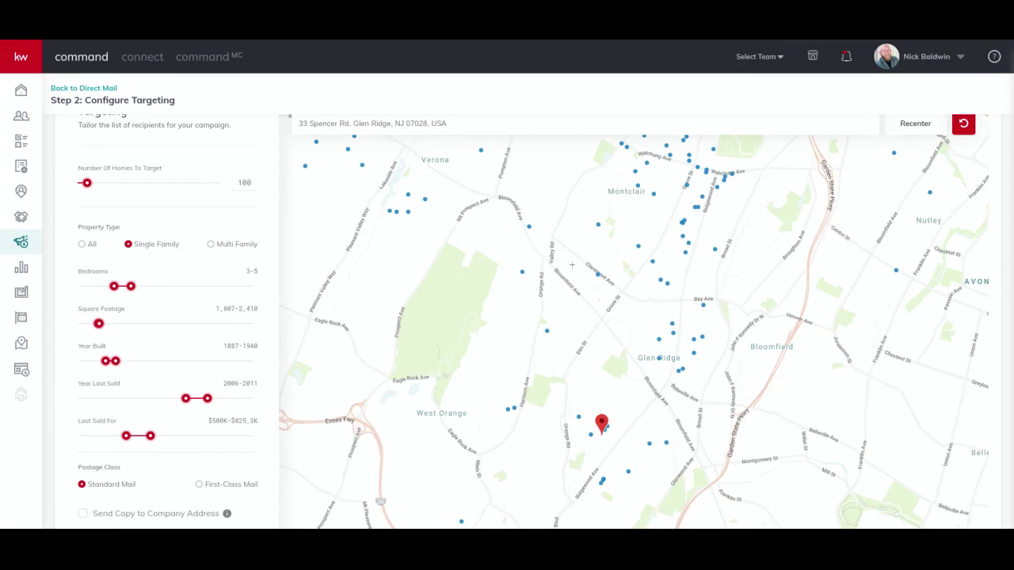
pyautogui.click(569, 264)
pyautogui.click(743, 293)
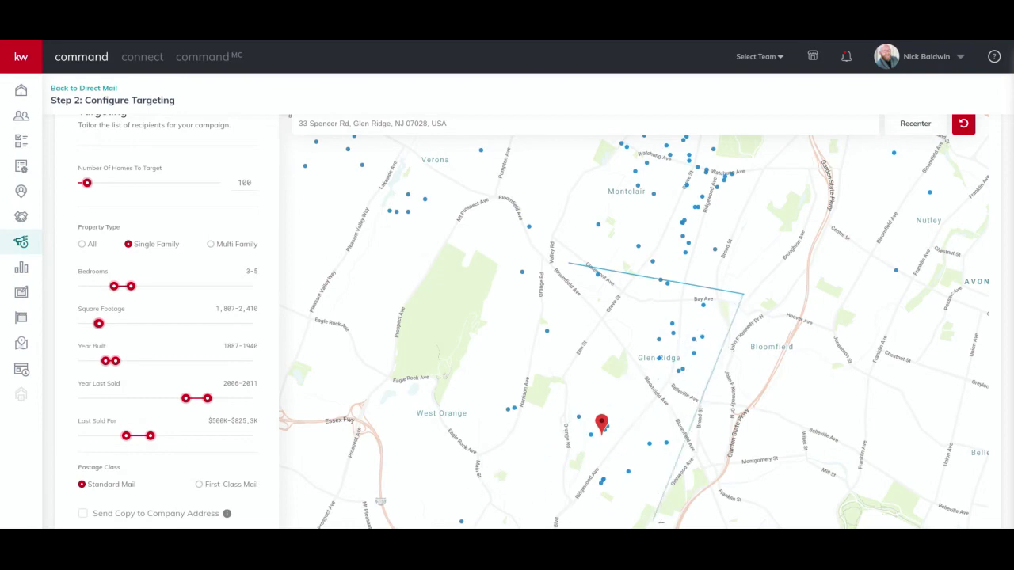
pyautogui.click(658, 504)
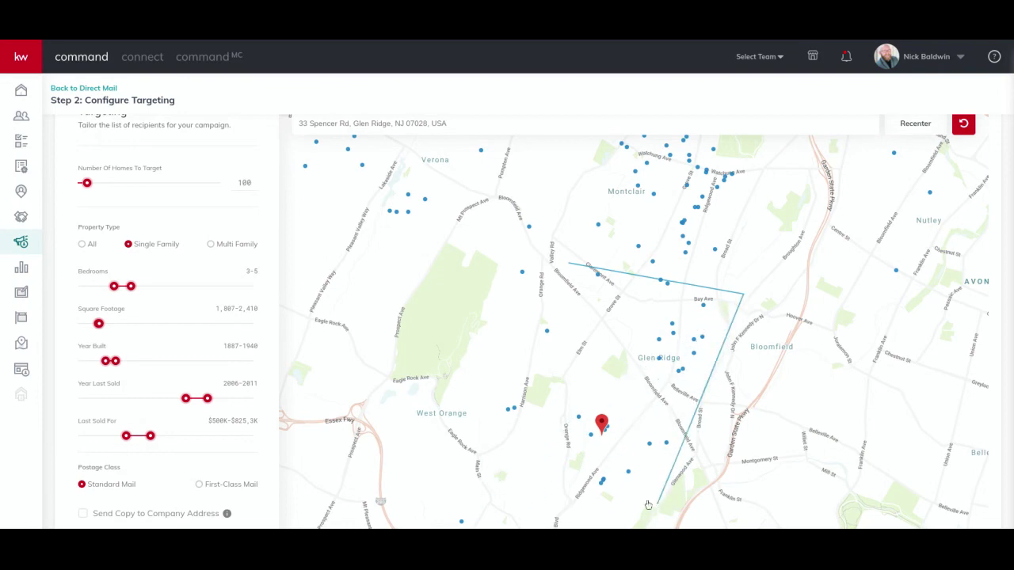
pyautogui.click(467, 439)
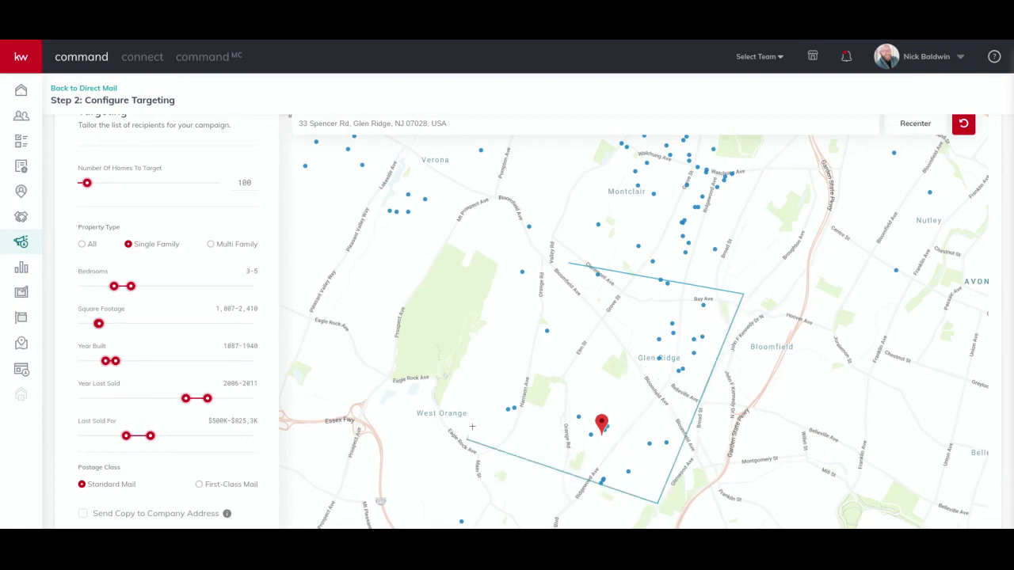
pyautogui.click(568, 263)
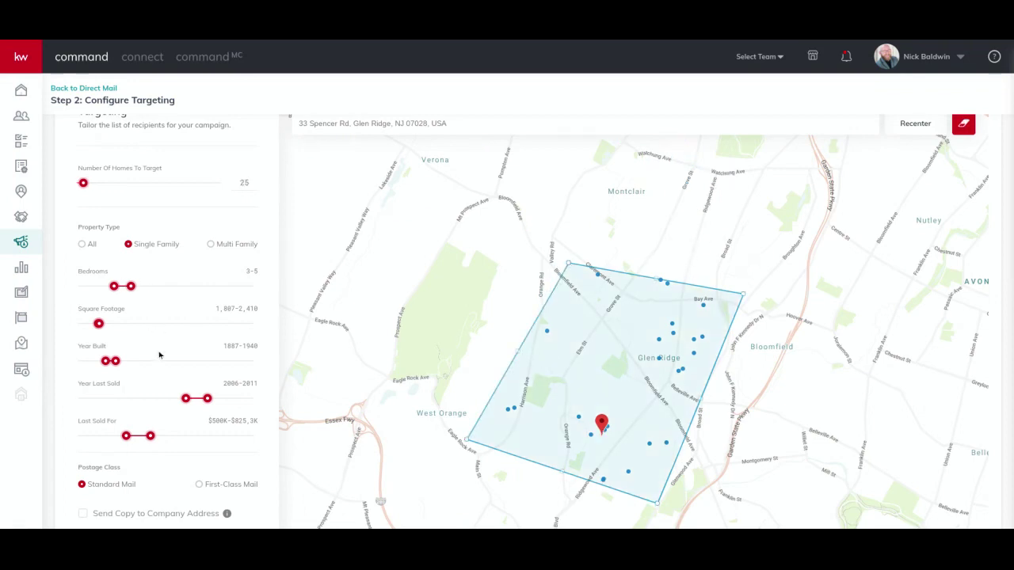
# Extend Year Built to 1981, Year Last Sold to 2003–2013, and sale price to $451.8K–$4.9M.
pyautogui.moveTo(115, 362); pyautogui.dragTo(126, 362)
pyautogui.moveTo(186, 399); pyautogui.dragTo(134, 411)
pyautogui.moveTo(207, 399); pyautogui.dragTo(229, 399)
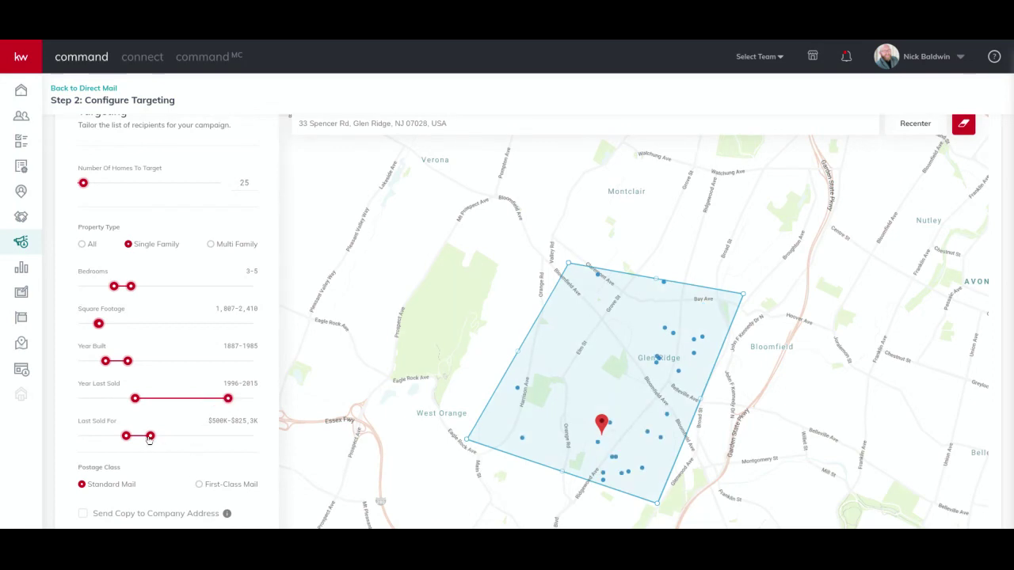
pyautogui.moveTo(150, 436); pyautogui.dragTo(166, 434)
pyautogui.moveTo(126, 438); pyautogui.dragTo(123, 441)
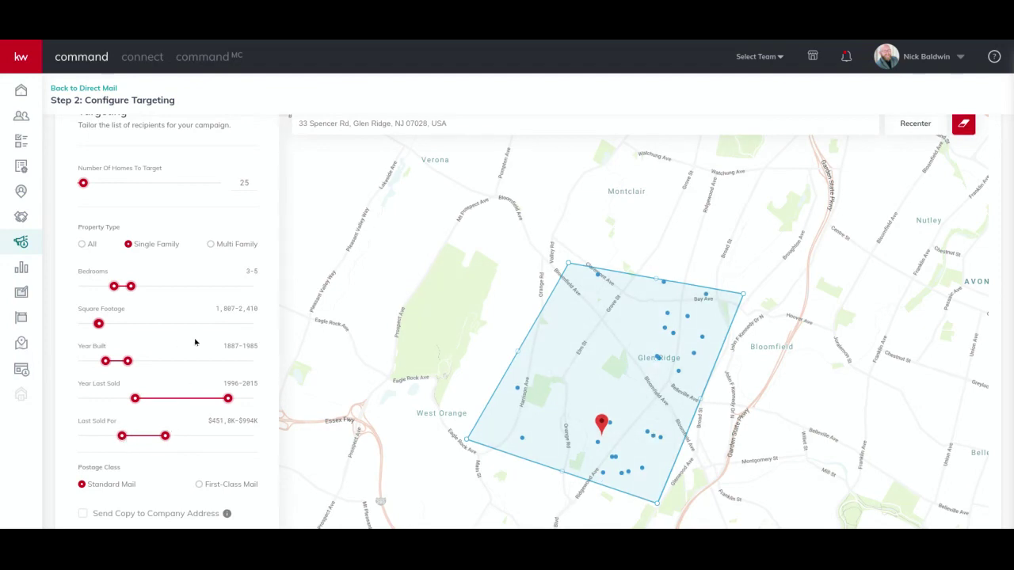
pyautogui.moveTo(165, 438); pyautogui.dragTo(183, 440)
# Allow up to 6 bedrooms, extend Year Last Sold back to 1882, and target 300 homes.
pyautogui.moveTo(131, 287); pyautogui.dragTo(105, 293)
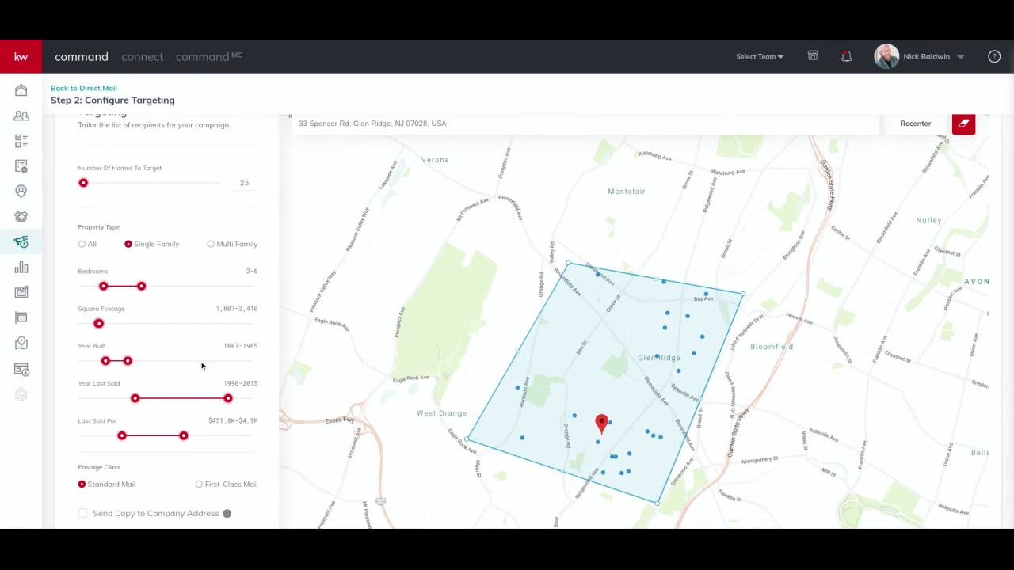
pyautogui.scroll(-1, 228, 477)
pyautogui.scroll(-2, 237, 469)
pyautogui.scroll(4, 255, 459)
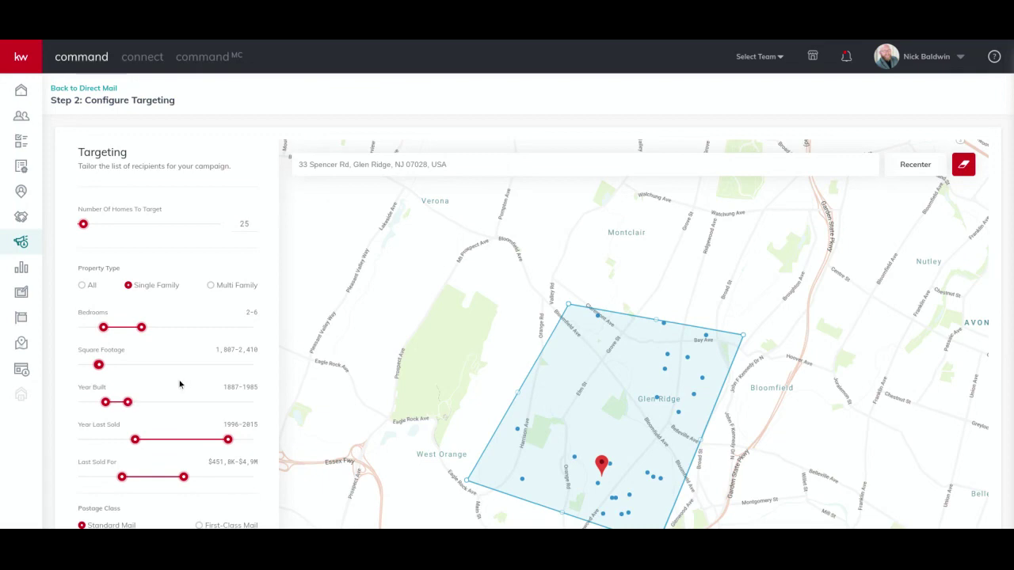
pyautogui.moveTo(135, 441); pyautogui.dragTo(104, 440)
pyautogui.moveTo(812, 346); pyautogui.dragTo(813, 310)
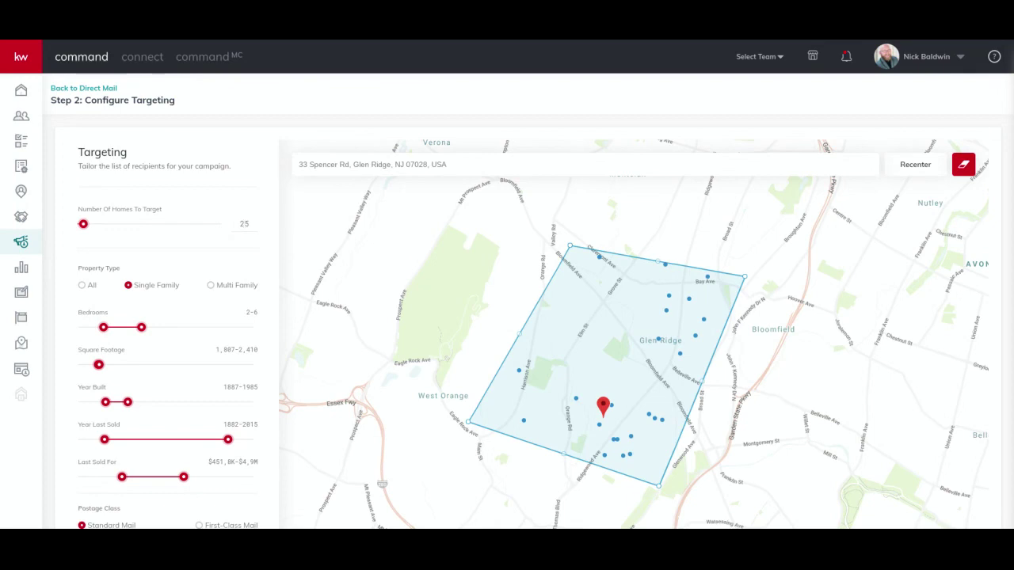
pyautogui.moveTo(84, 225); pyautogui.dragTo(97, 225)
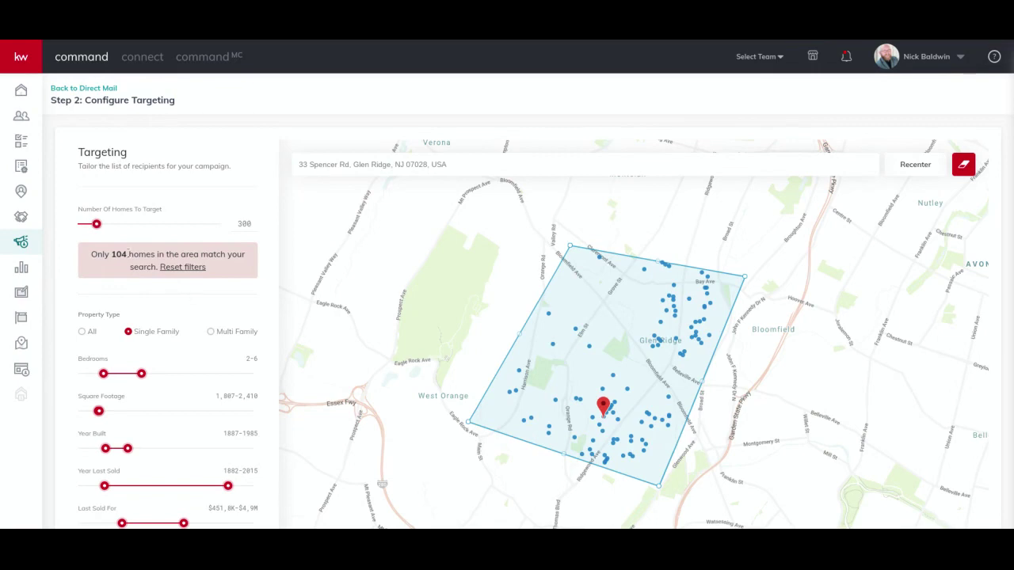
# Reset the filters and target Single Family homes with 4–7 bedrooms.
pyautogui.click(176, 267)
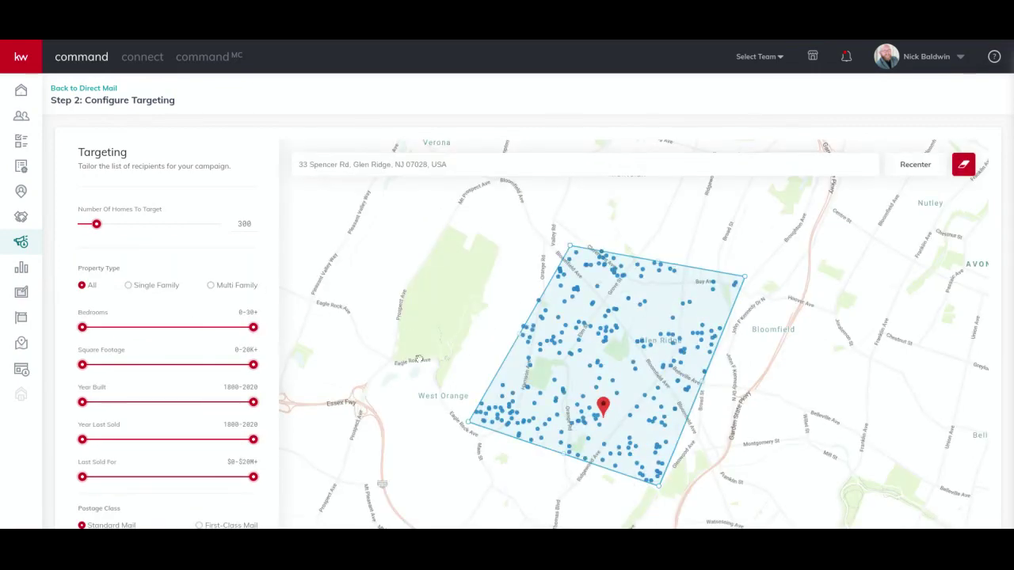
pyautogui.click(128, 286)
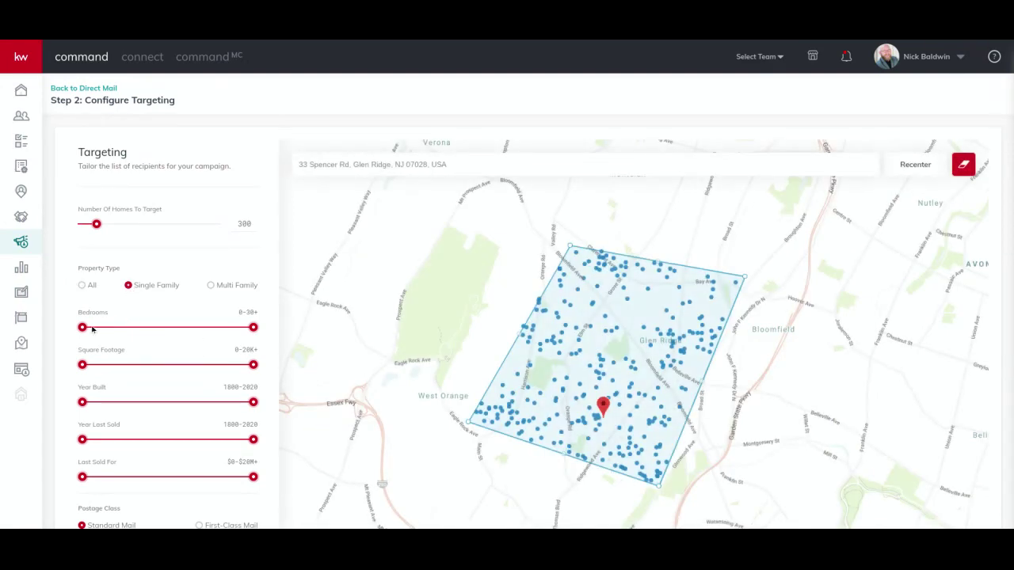
pyautogui.moveTo(83, 330); pyautogui.dragTo(124, 326)
pyautogui.moveTo(253, 327); pyautogui.dragTo(151, 329)
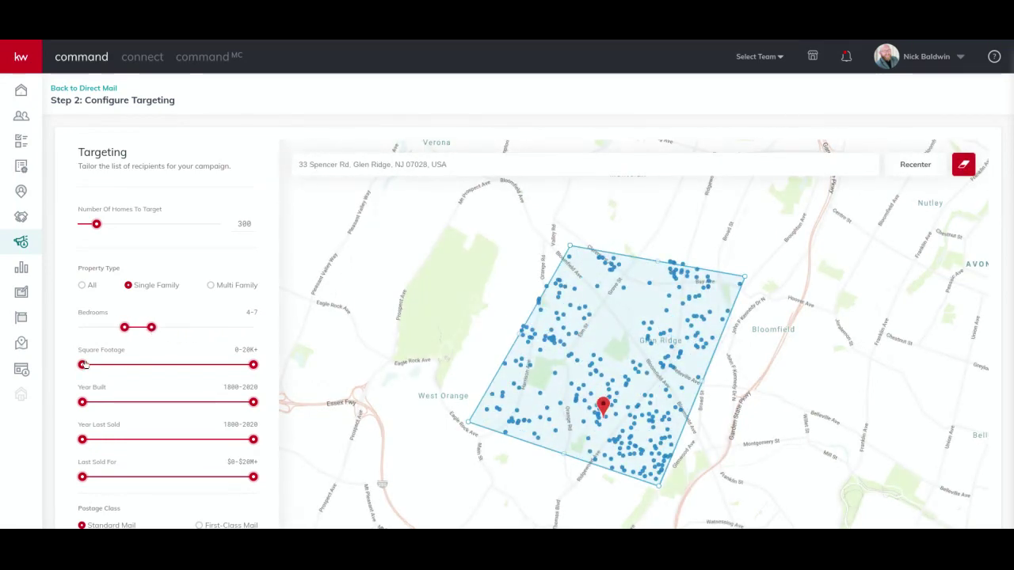
# Set Square Footage to 1,627–2,591, Year Built to 1898–2002, and Year Last Sold to 1998–2008.
pyautogui.moveTo(83, 365)
pyautogui.mouseDown()
pyautogui.moveTo(104, 366)
pyautogui.moveTo(90, 366)
pyautogui.mouseUp()
pyautogui.moveTo(253, 368); pyautogui.dragTo(108, 402)
pyautogui.moveTo(254, 402); pyautogui.dragTo(160, 405)
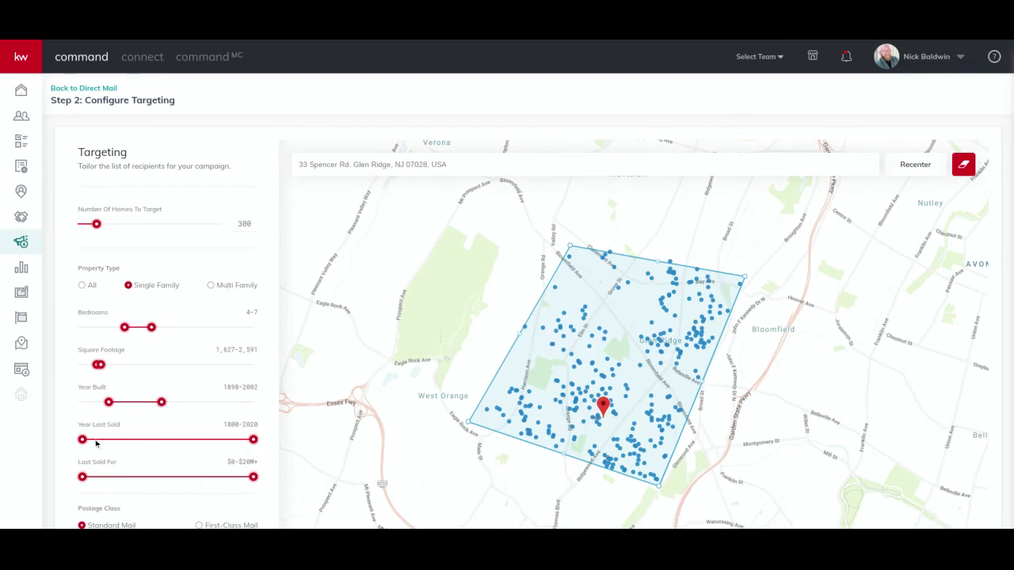
pyautogui.moveTo(83, 439); pyautogui.dragTo(147, 447)
pyautogui.moveTo(253, 439); pyautogui.dragTo(192, 440)
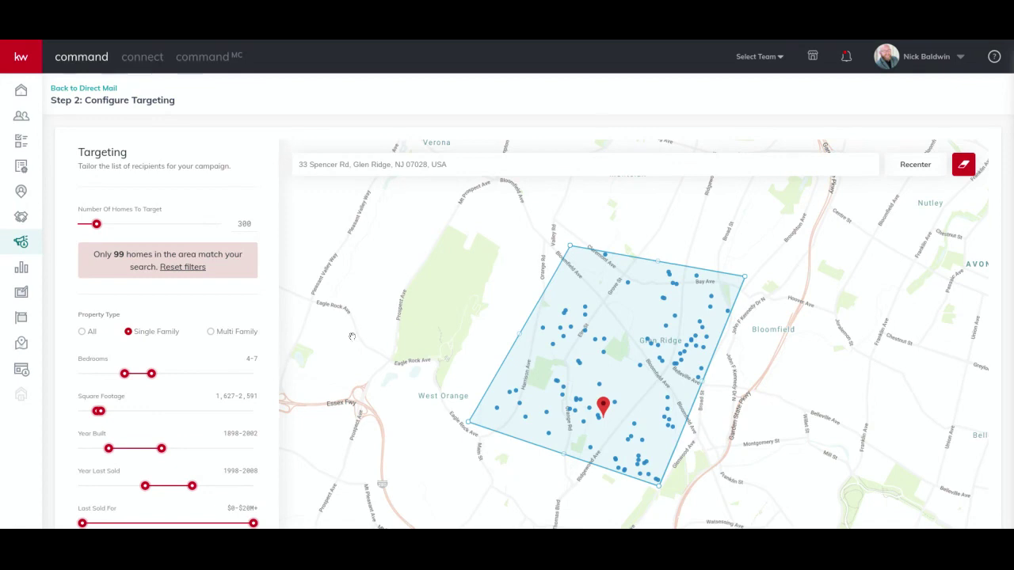
# Add a copy to the company address for a $89.00 total and continue to Order Summary & Payment.
pyautogui.moveTo(444, 337); pyautogui.dragTo(420, 261)
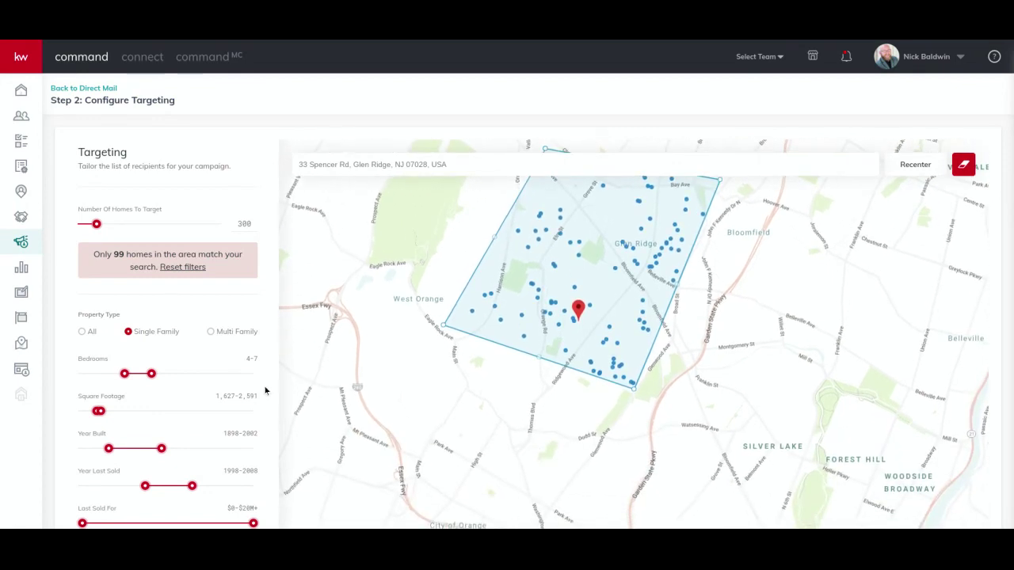
pyautogui.scroll(-3, 263, 417)
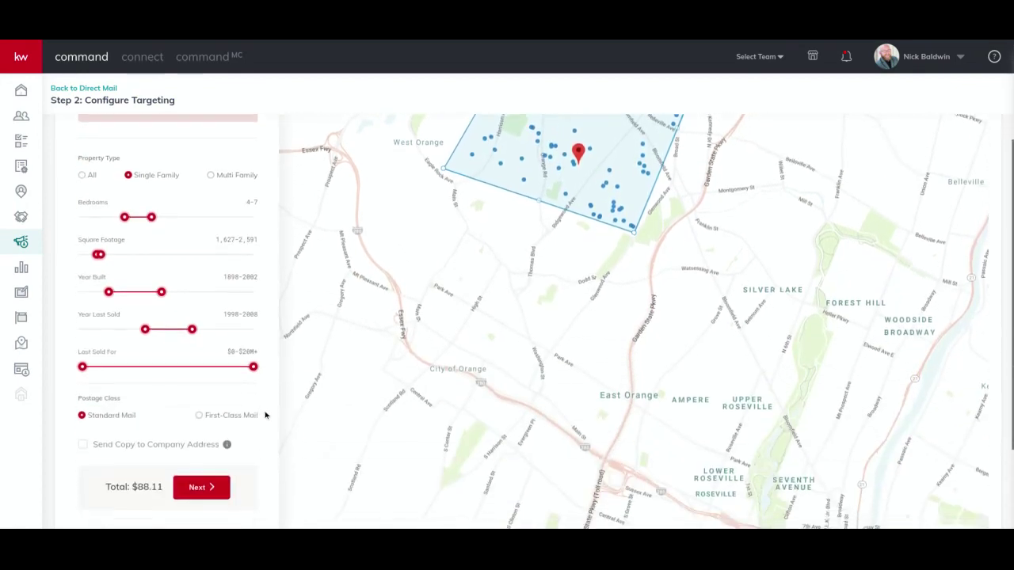
pyautogui.scroll(1, 249, 421)
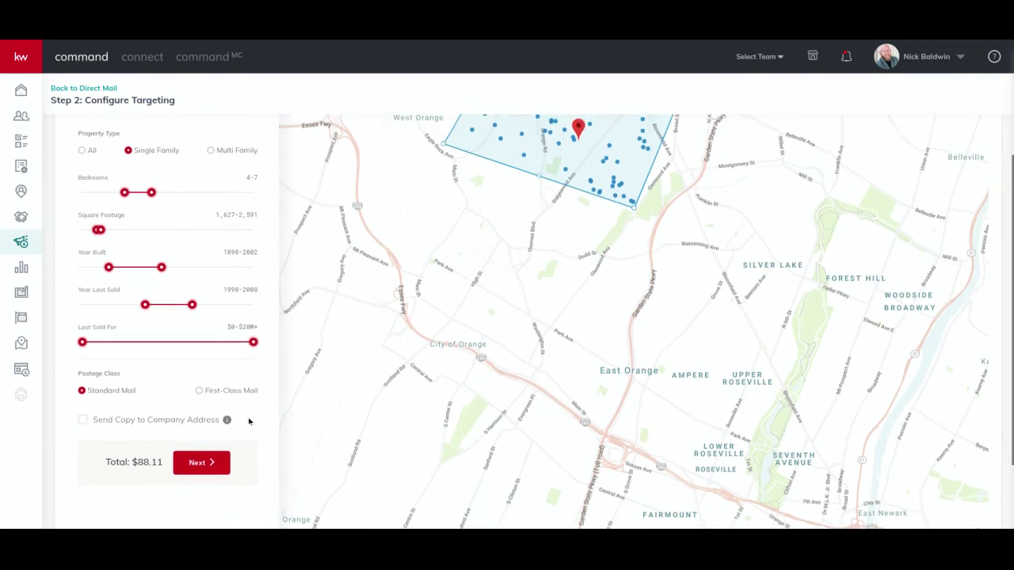
pyautogui.click(84, 420)
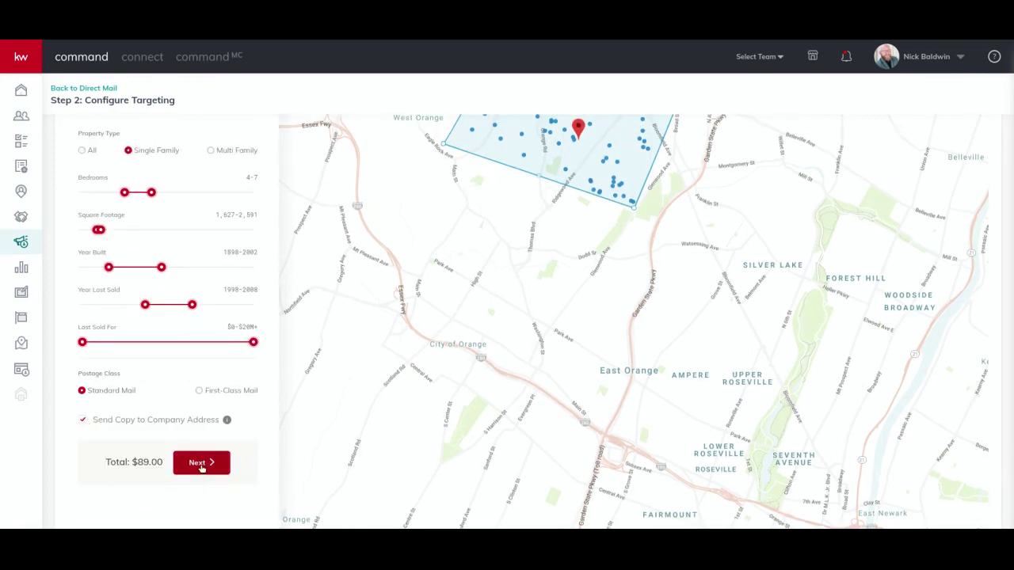
pyautogui.scroll(3, 264, 437)
pyautogui.scroll(-1, 262, 220)
pyautogui.scroll(-3, 274, 383)
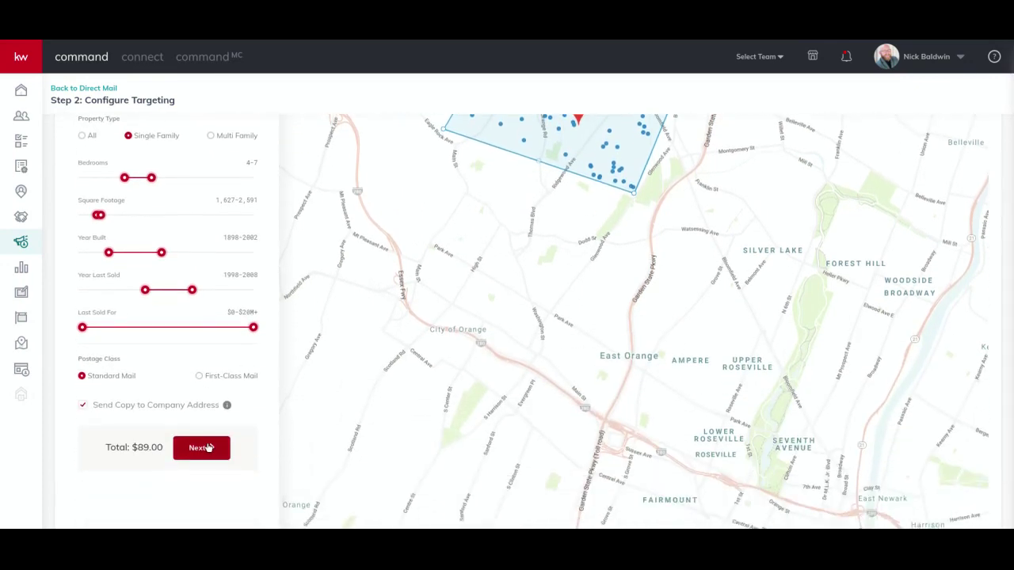
pyautogui.click(201, 448)
pyautogui.scroll(2, 665, 388)
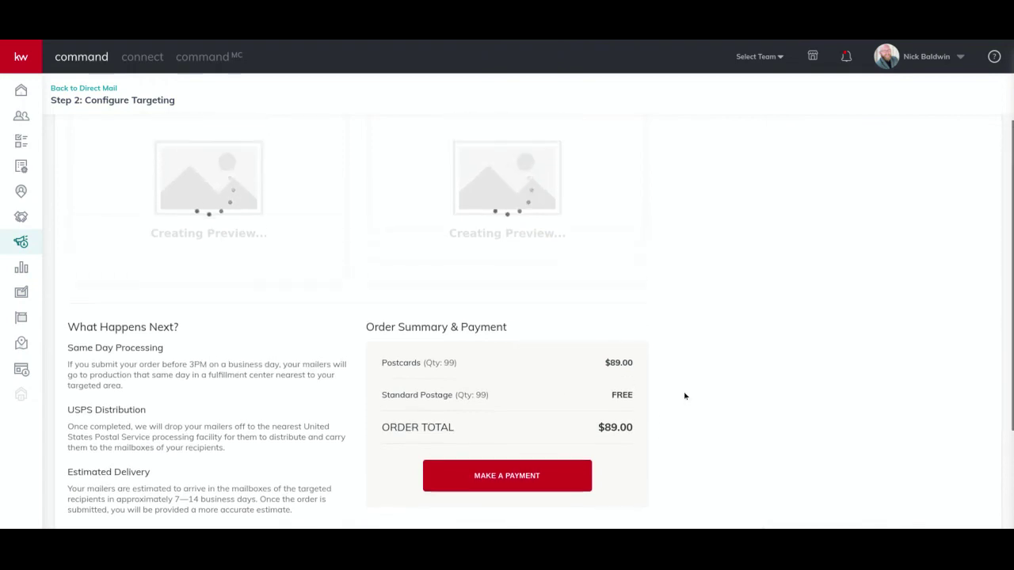
pyautogui.scroll(2, 685, 396)
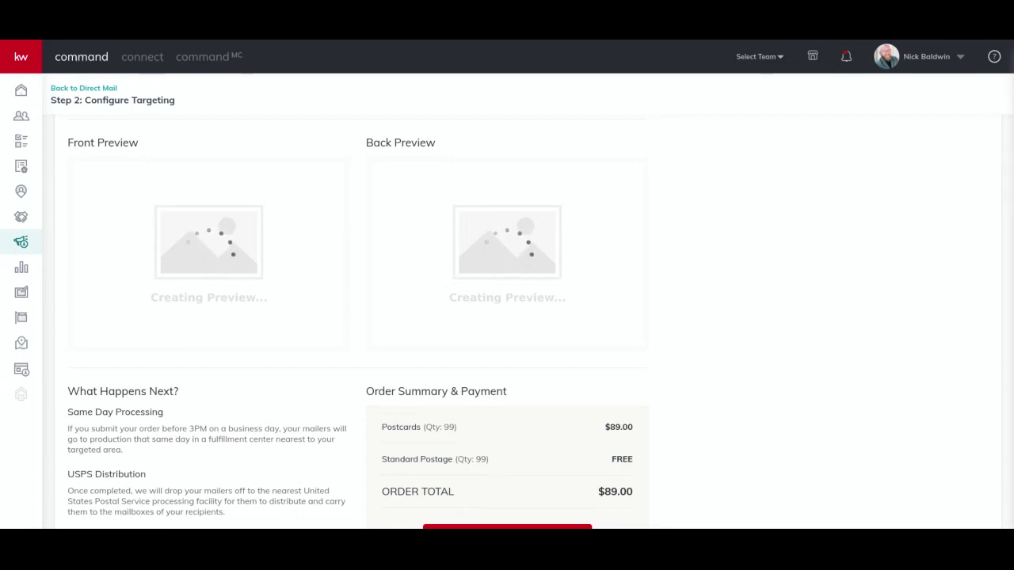
pyautogui.scroll(-2, 702, 395)
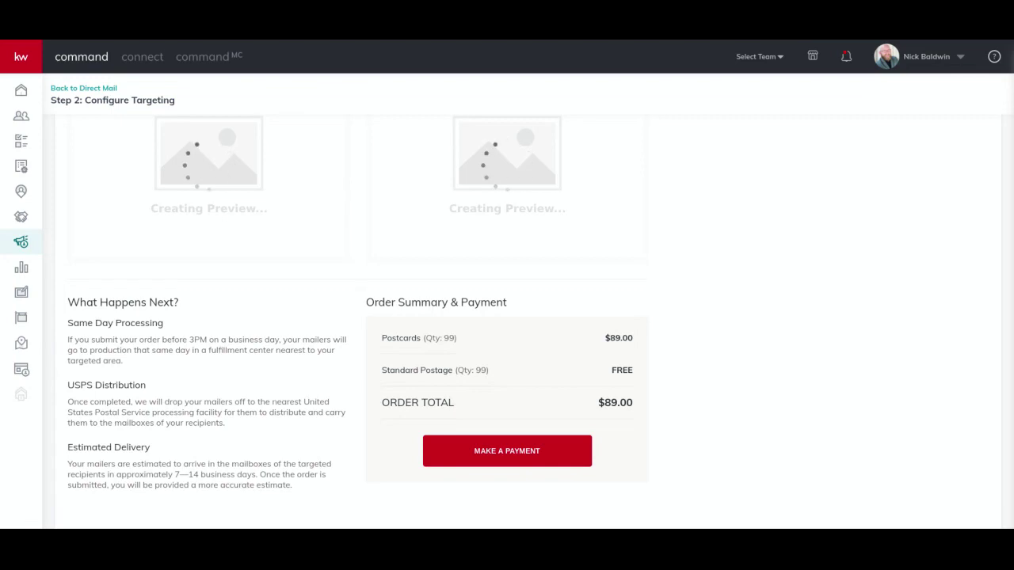
pyautogui.scroll(4, 690, 375)
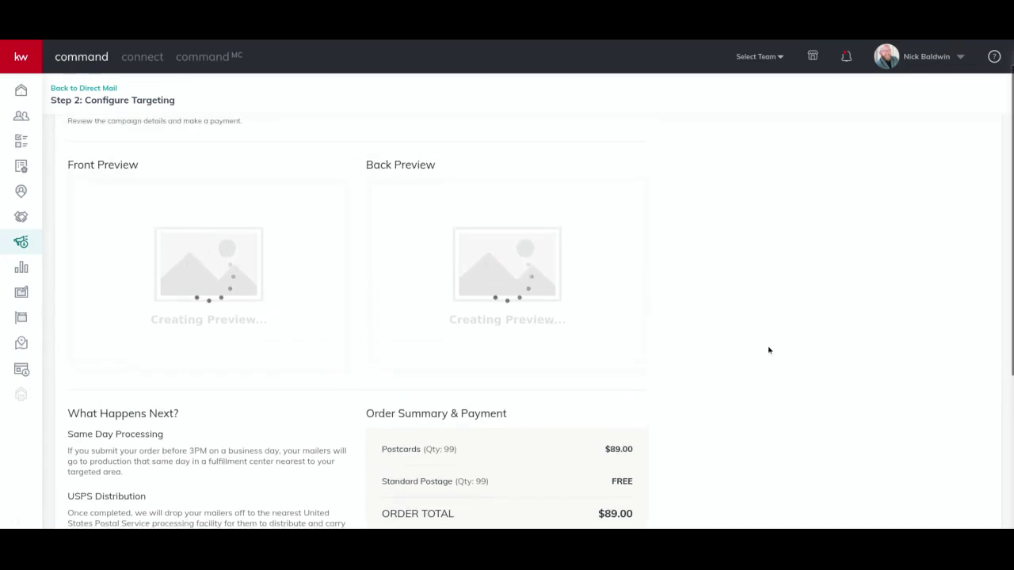